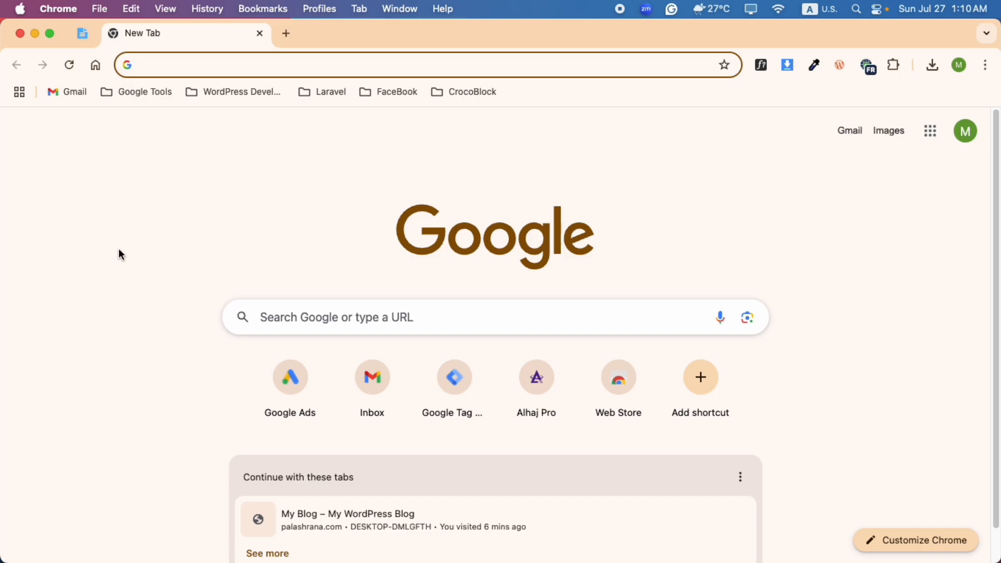
click(81, 35)
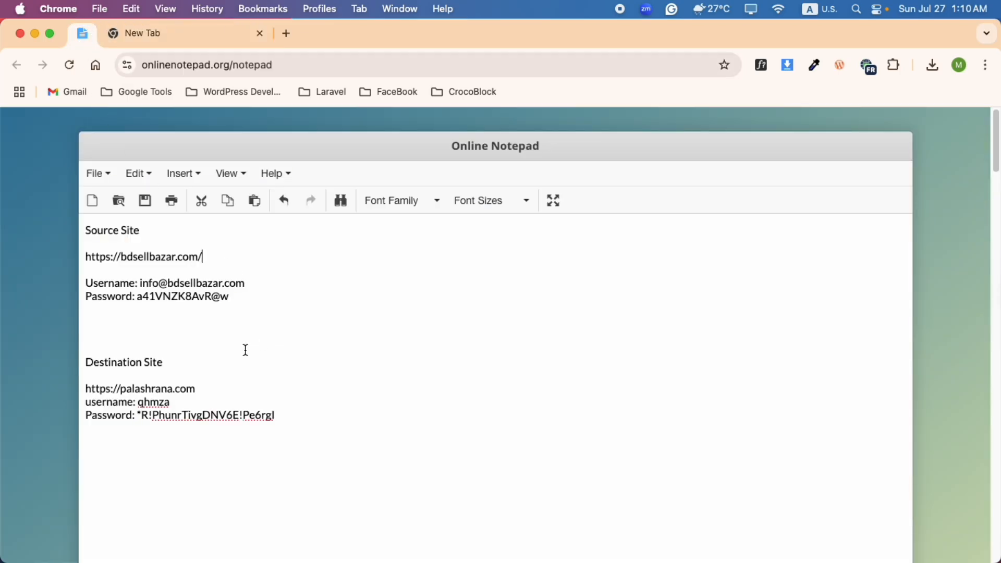
drag(88, 231, 163, 230)
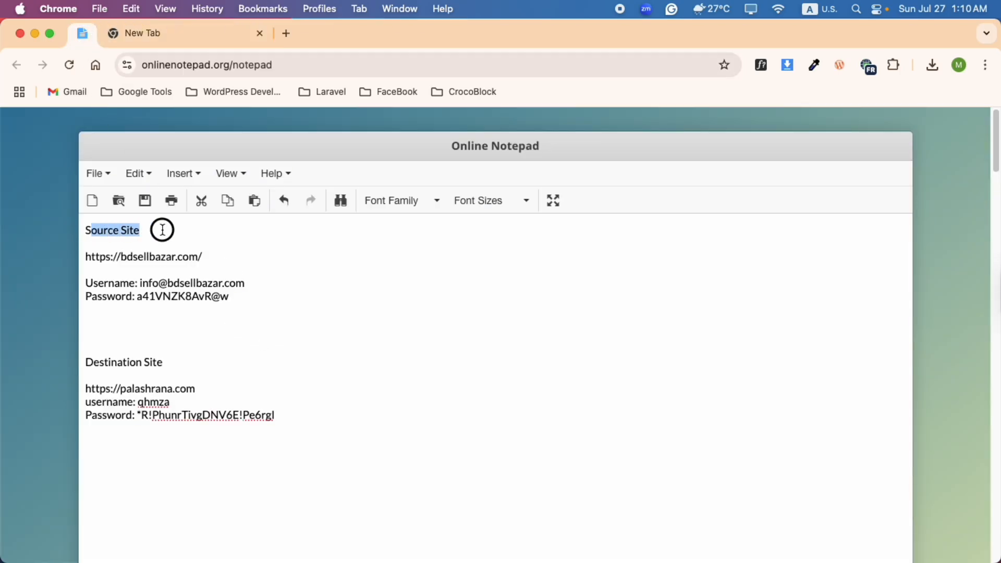
drag(228, 261, 73, 260)
key(super+c)
click(161, 33)
key(super+v)
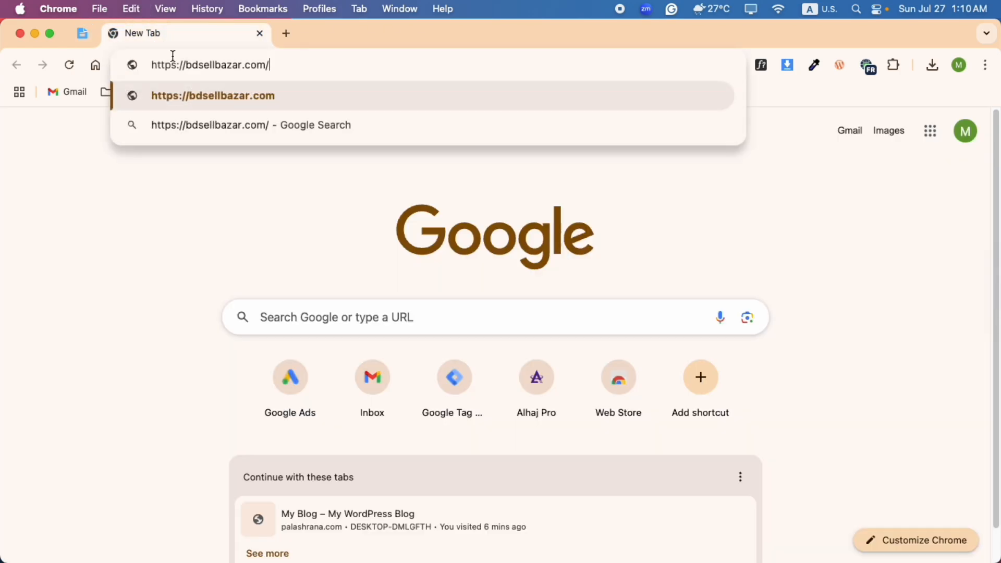
key(Return)
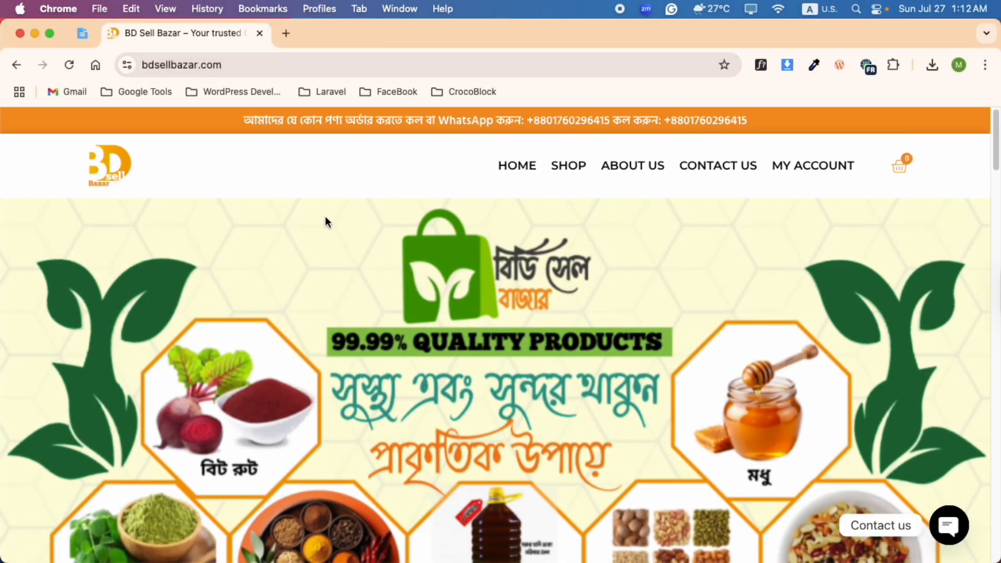
scroll(646, 300, down, 1)
scroll(643, 295, down, 15)
scroll(640, 292, up, 15)
Open the destination site in a new browser tab using the URL listed in the notepad, and look over its blog page.
click(81, 33)
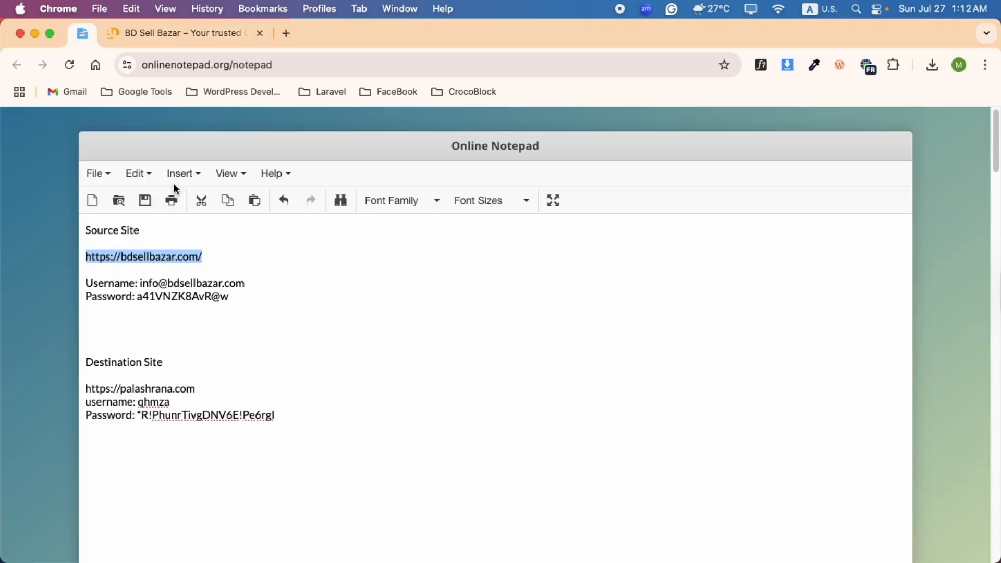
drag(197, 390, 78, 389)
click(286, 33)
key(super+v)
key(Return)
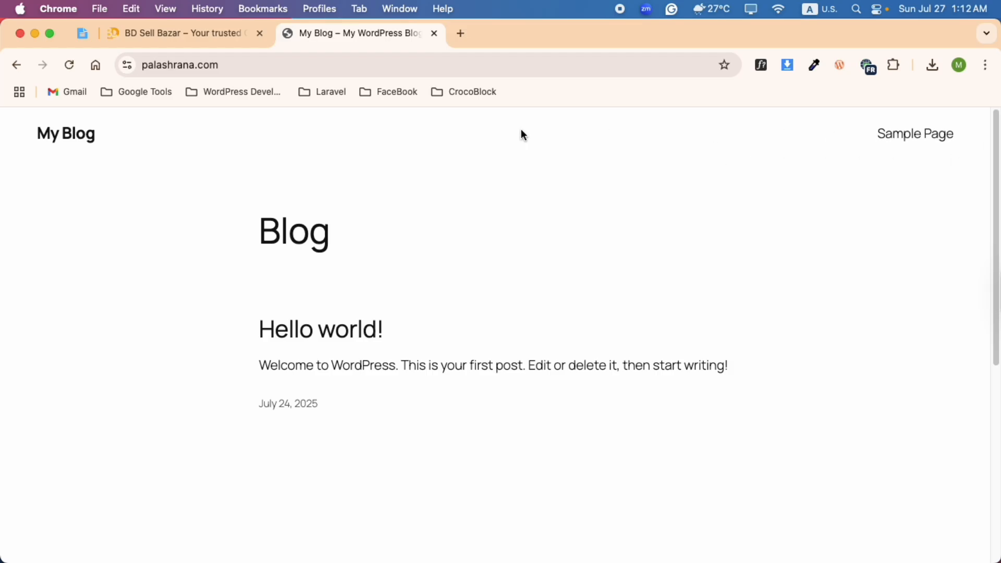
scroll(474, 319, down, 5)
scroll(473, 318, up, 5)
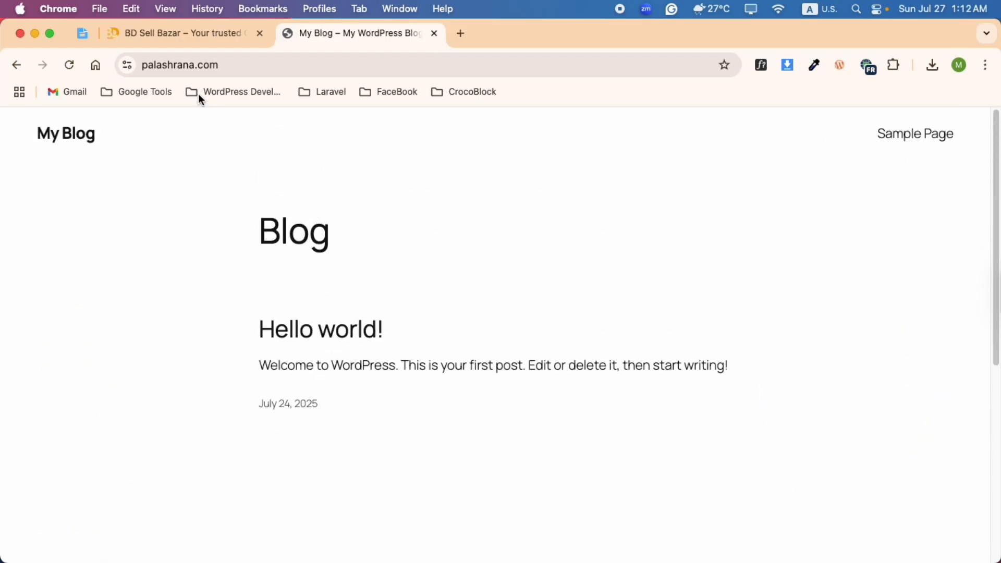
click(189, 36)
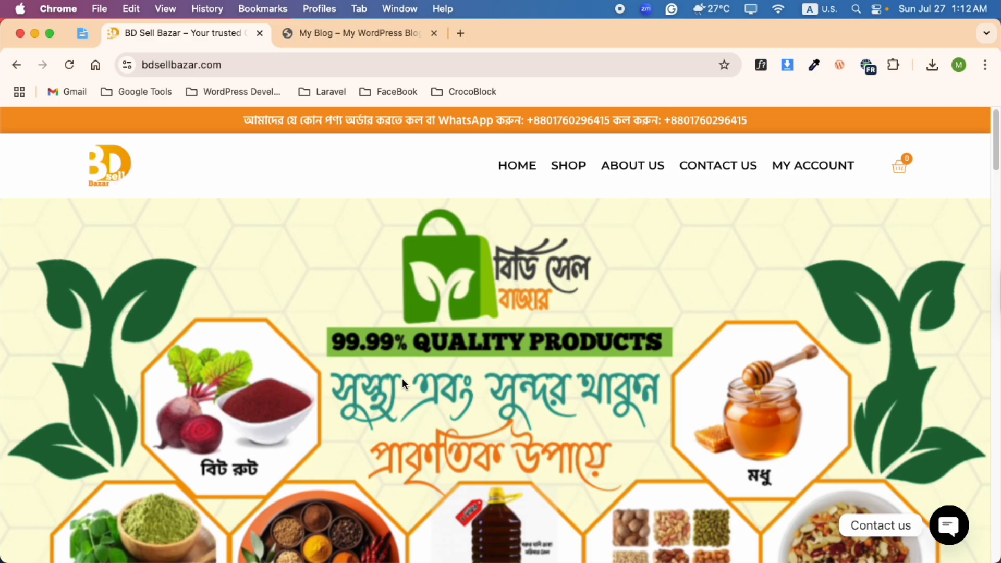
click(337, 37)
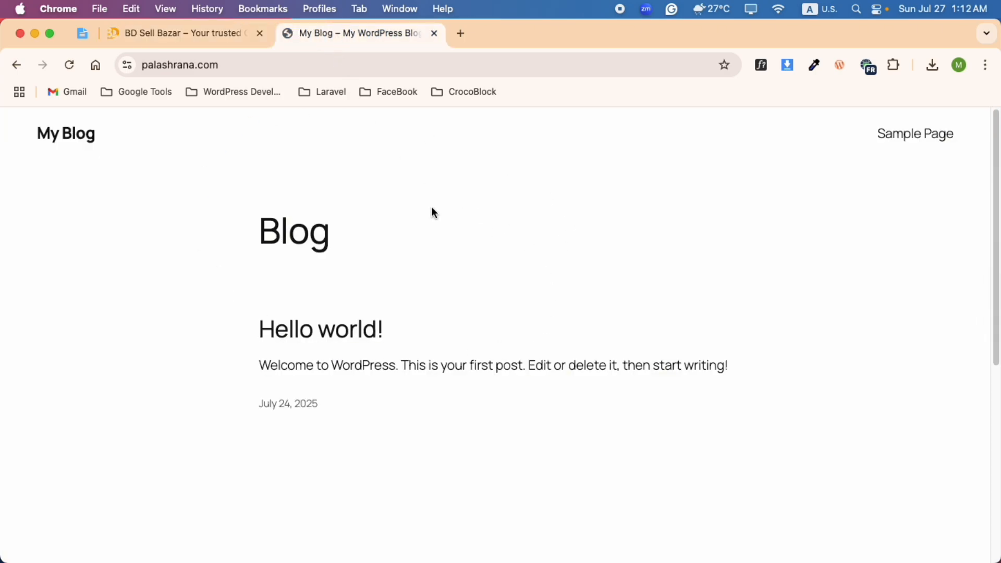
click(224, 33)
click(315, 37)
Open the source site's WordPress login page by adding /wp-admin to the bdsellbazar.com address.
click(133, 42)
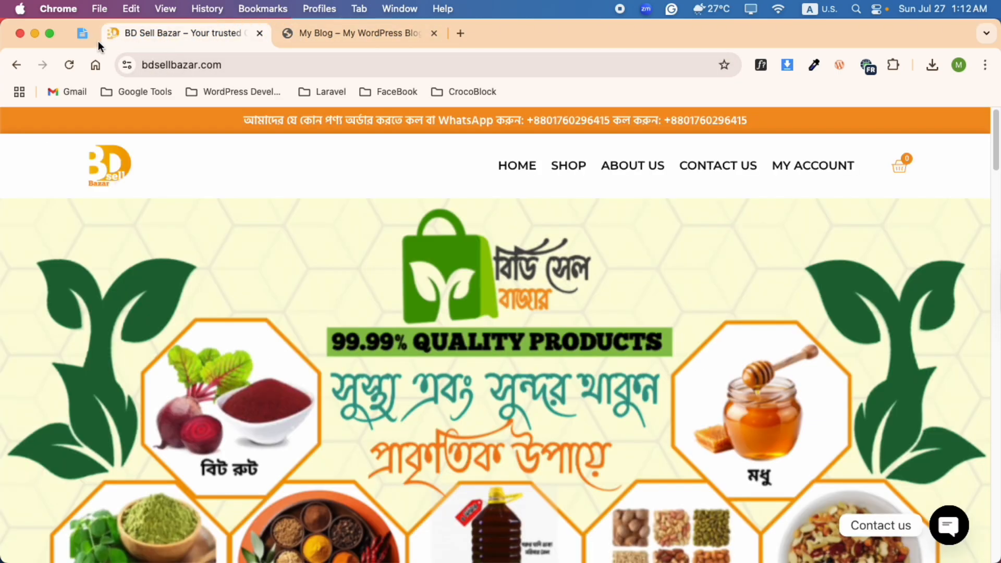
click(227, 69)
click(238, 66)
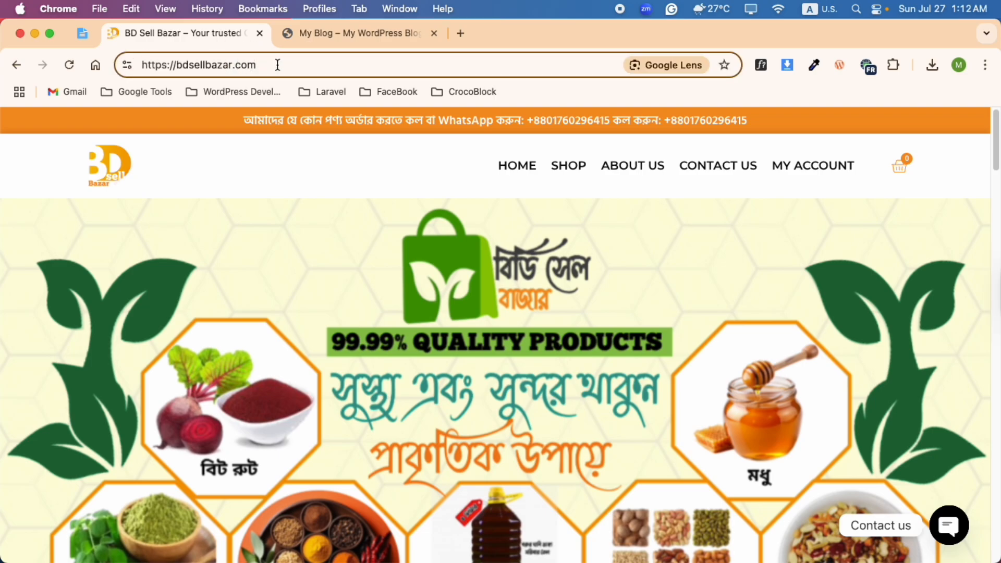
text(/wp-adm)
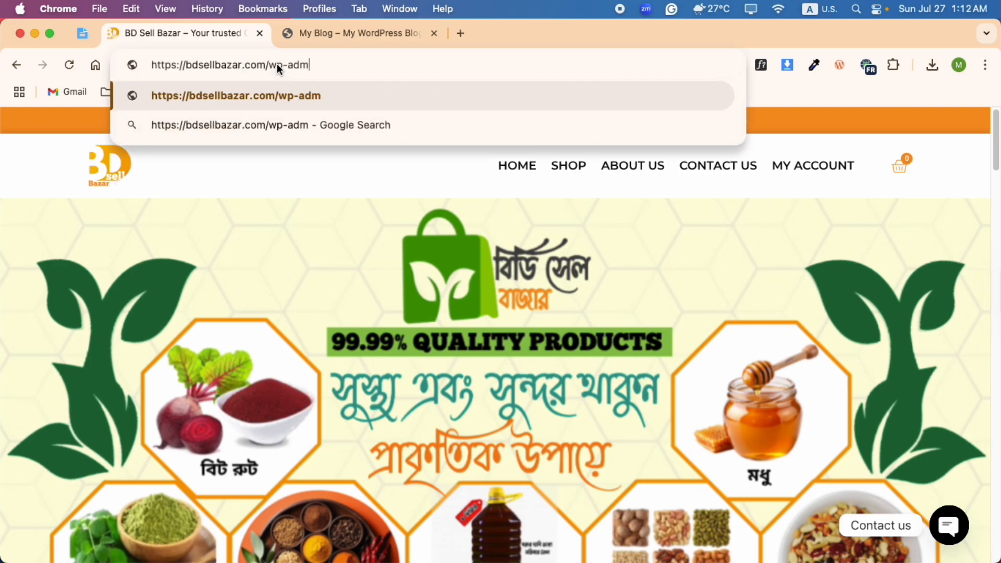
text(in)
key(Return)
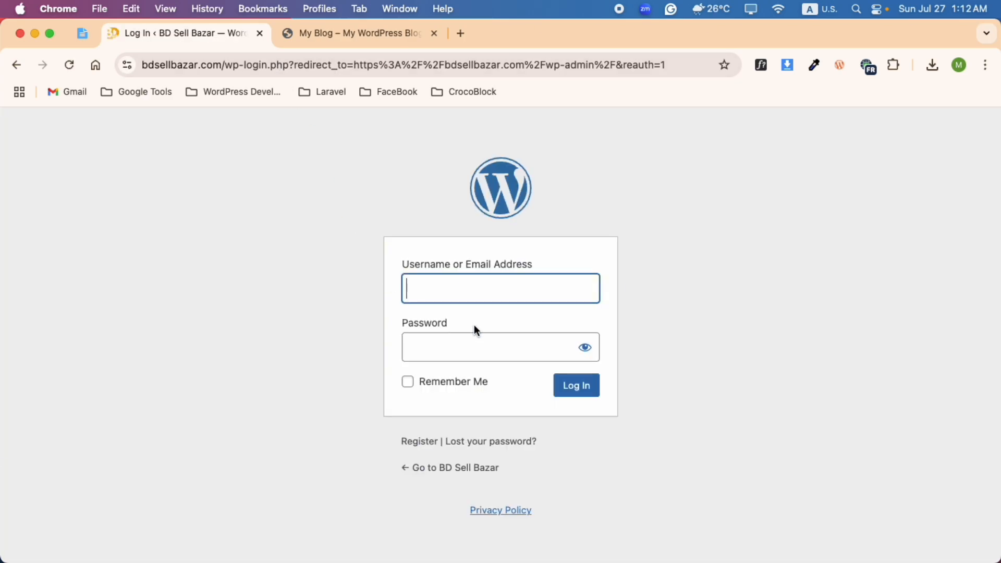
Copy the source site's username from the notepad into the username field of the WordPress login form.
click(420, 287)
click(441, 348)
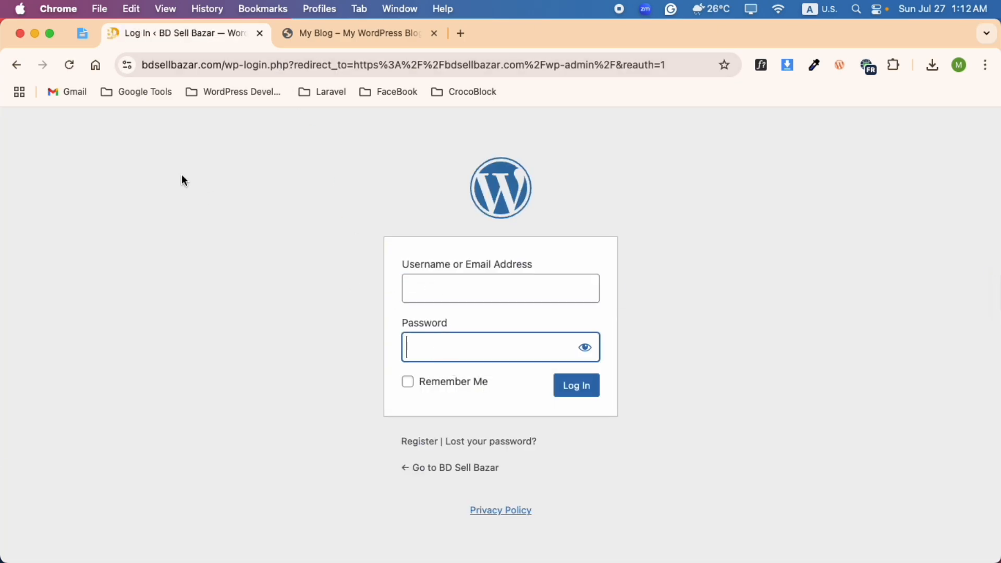
click(82, 34)
drag(245, 283, 137, 283)
key(super+c)
click(173, 37)
click(429, 285)
key(super+v)
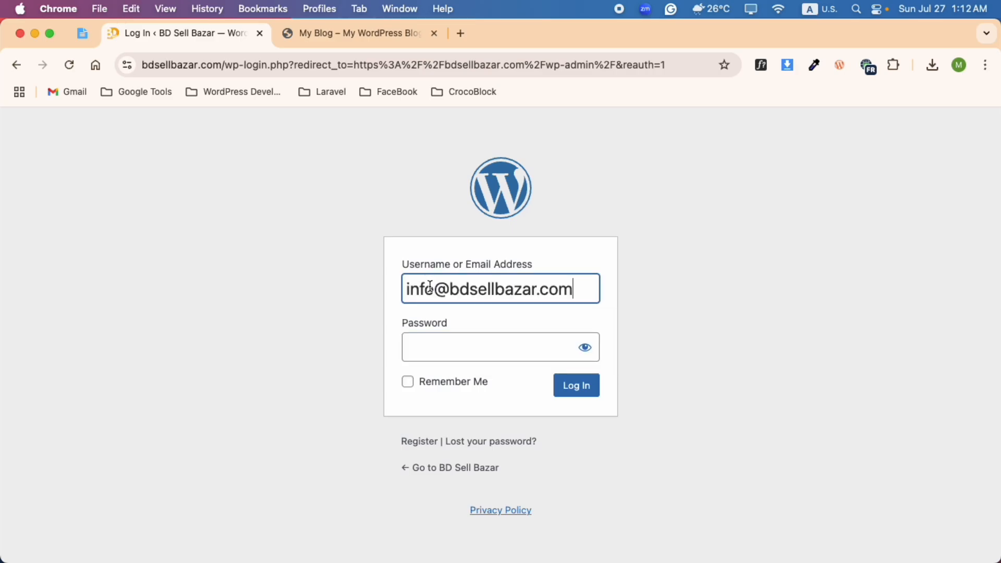
Copy the source site's account password from the notepad into the password field and log in with Remember Me enabled.
click(92, 45)
drag(229, 296, 139, 292)
key(super+c)
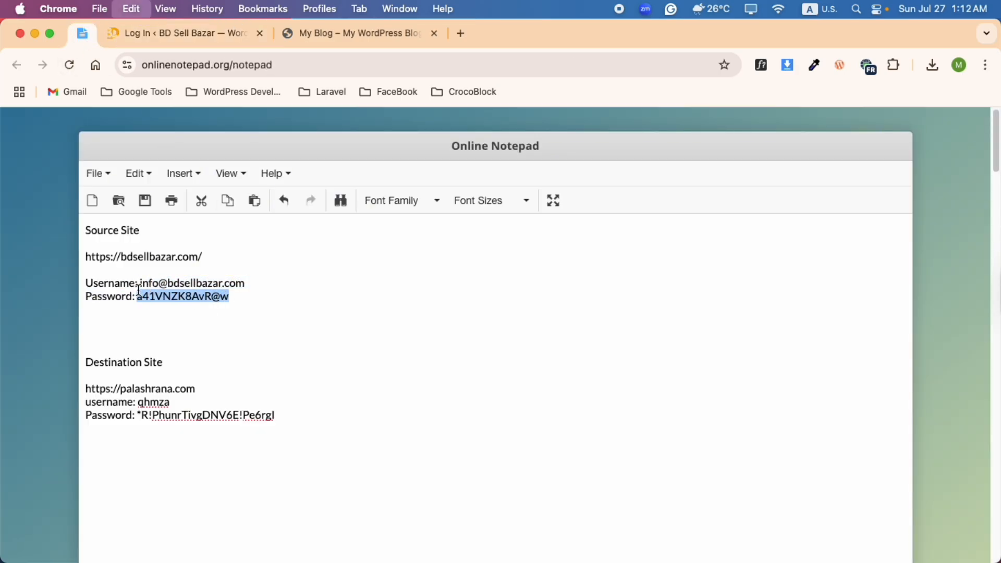
click(149, 36)
click(431, 348)
key(super+v)
click(458, 384)
click(592, 392)
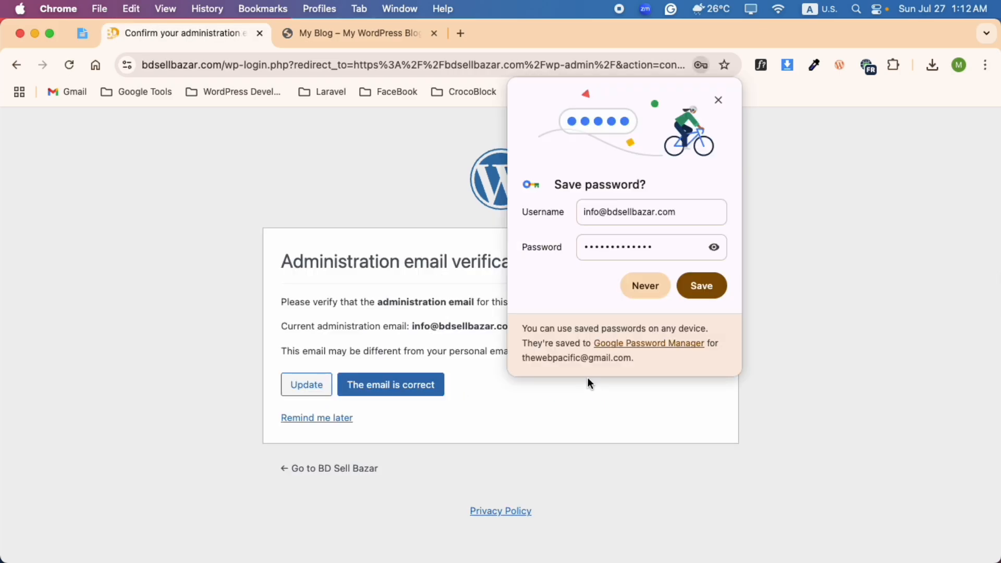
Save the login in the browser's password manager and postpone the administration email verification.
click(693, 286)
click(345, 421)
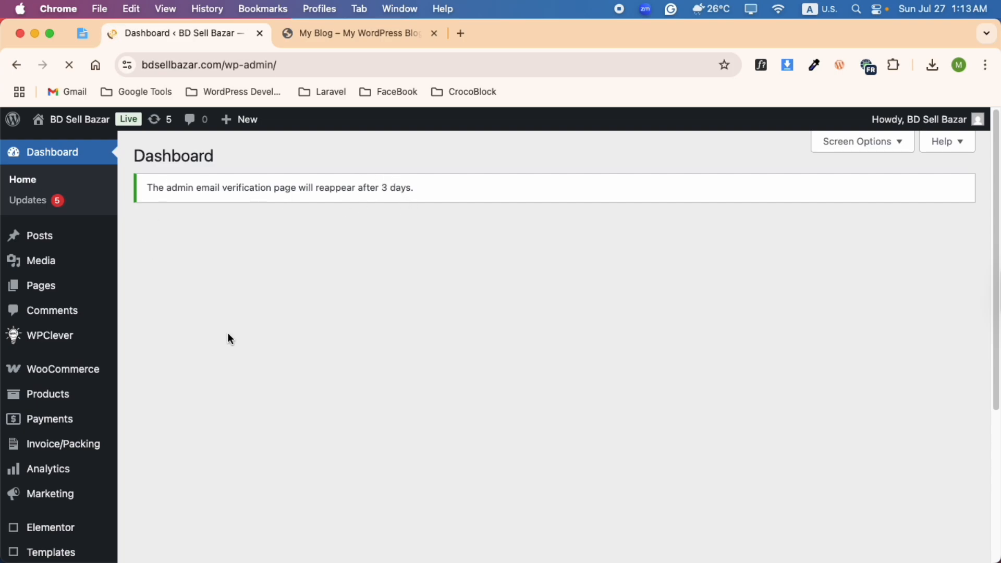
Open the Add Plugins page on the source site and search the plugins for "updraft".
scroll(229, 335, down, 3)
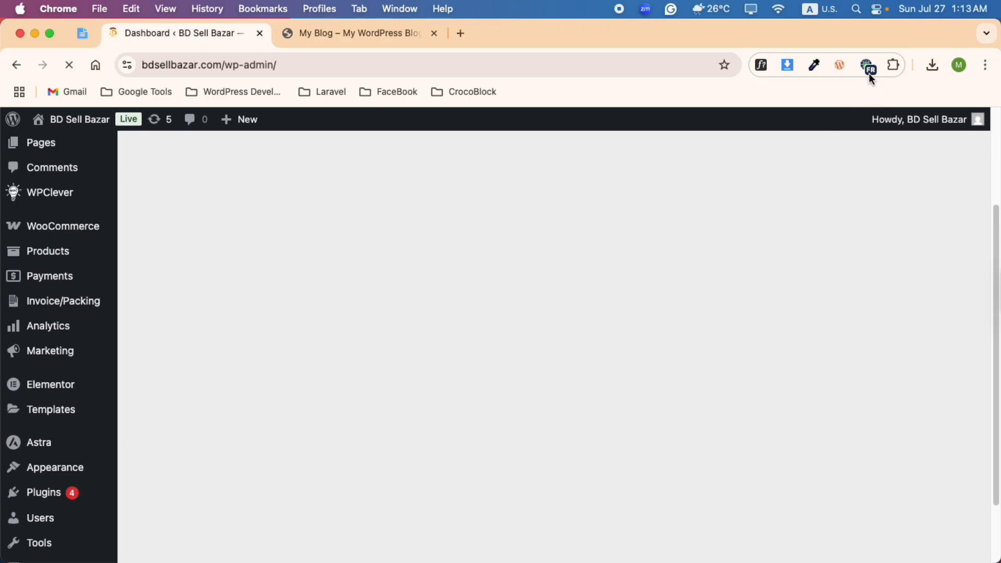
mouse_move(62, 504)
click(170, 500)
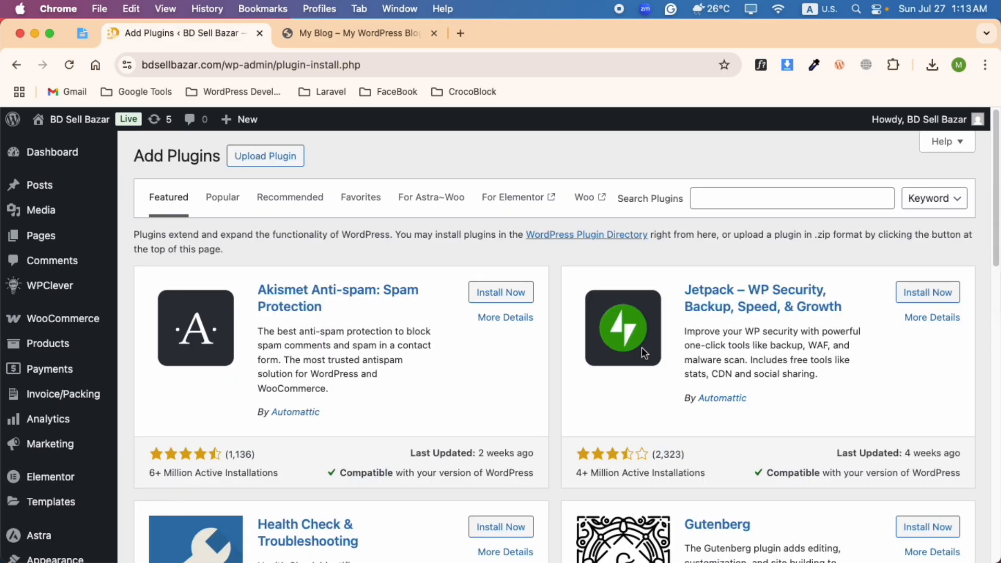
click(733, 201)
click(801, 231)
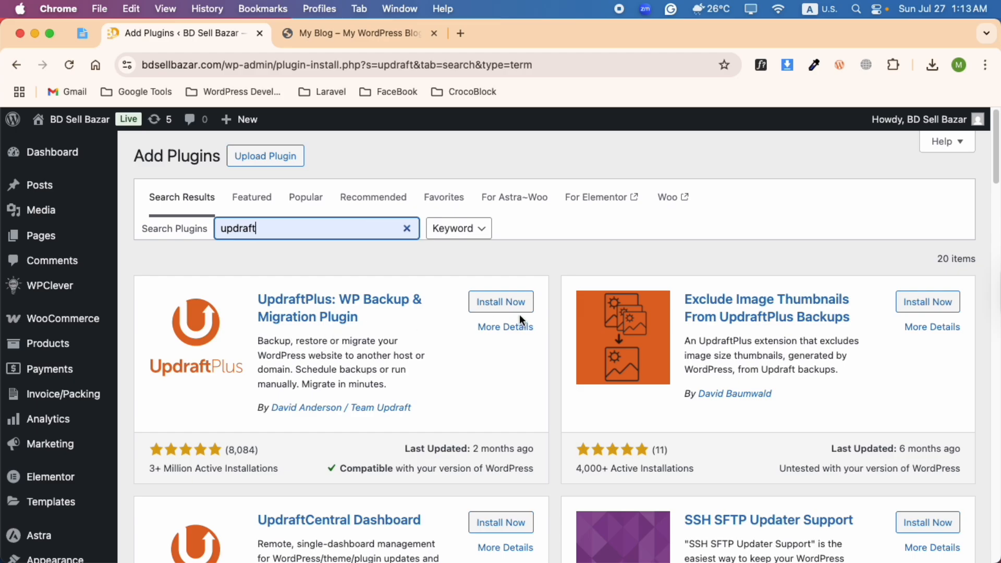
Install and activate UpdraftPlus: WP Backup & Migration Plugin, and dismiss its welcome message.
click(508, 304)
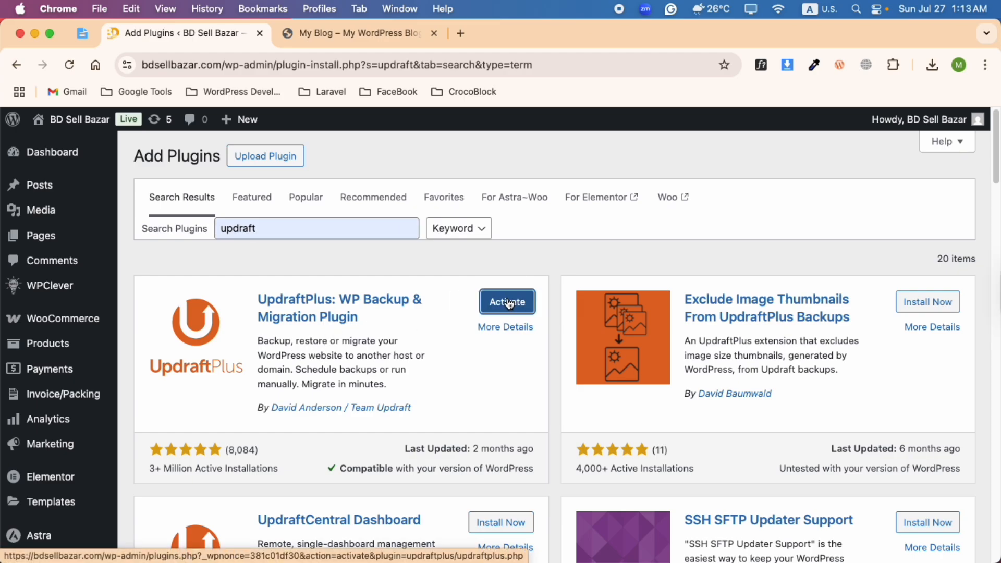
click(508, 307)
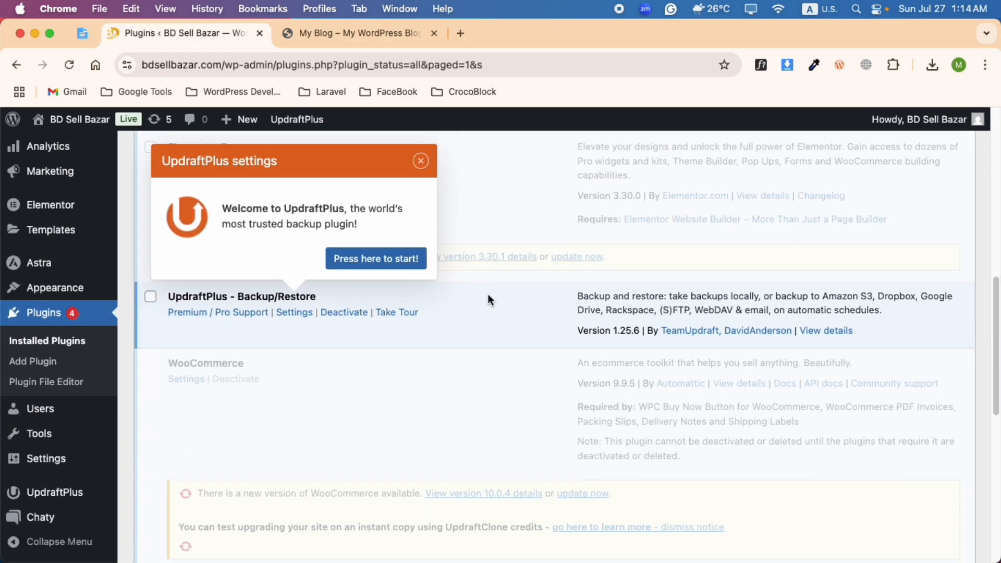
click(421, 161)
Run a new UpdraftPlus backup of the source site, wait for it to finish and dismiss the completion notice.
mouse_move(46, 516)
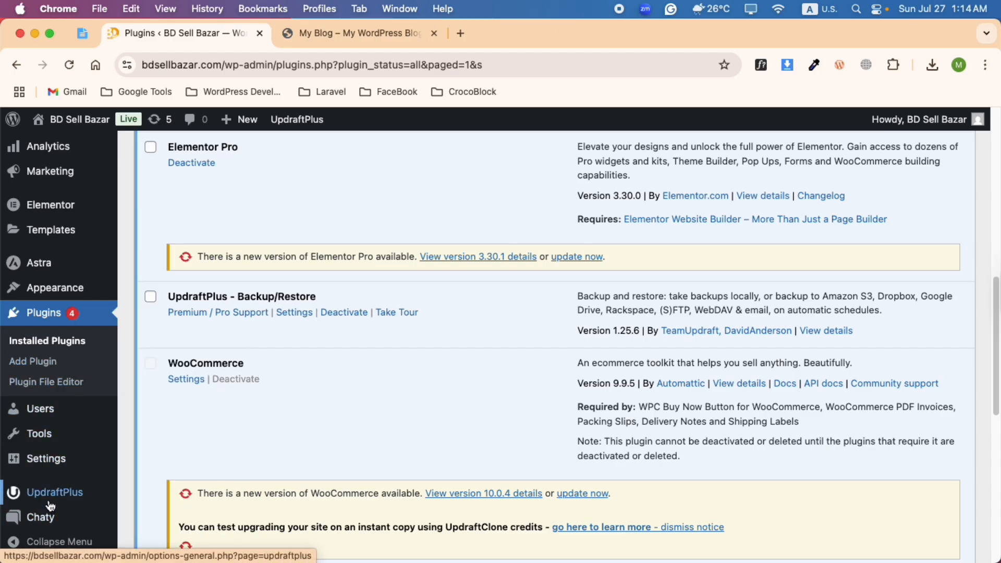
click(61, 499)
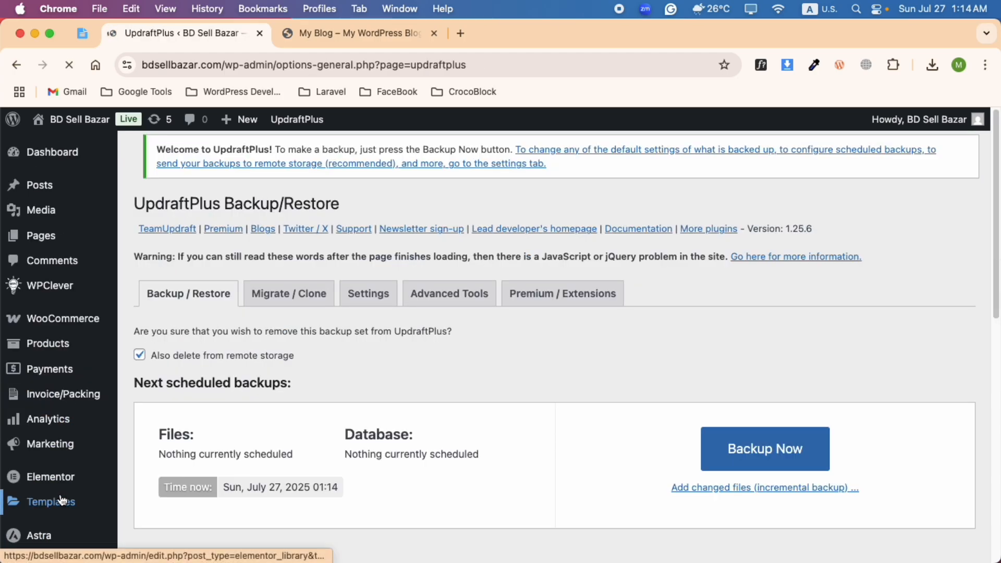
scroll(574, 432, down, 5)
scroll(573, 433, up, 5)
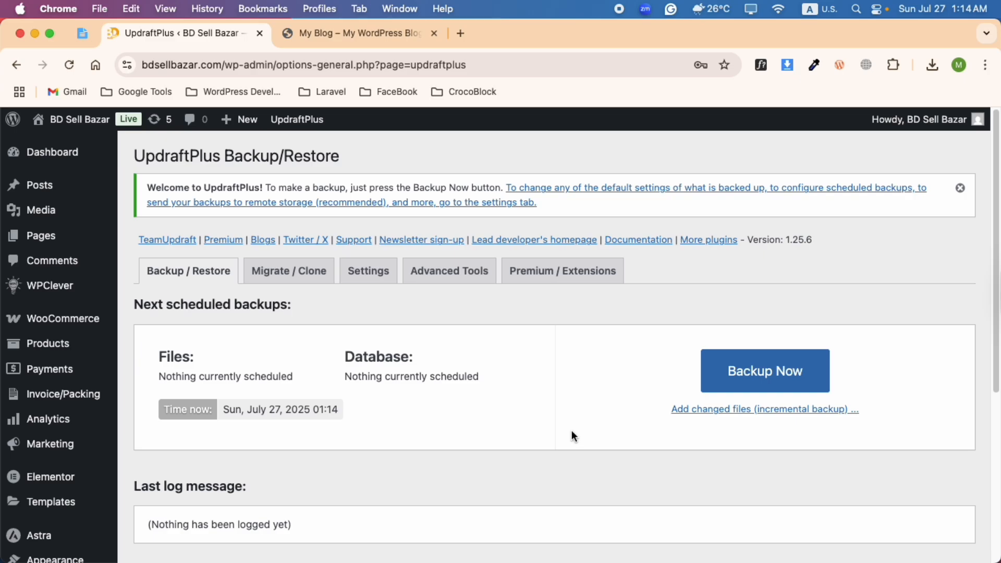
click(762, 382)
click(576, 495)
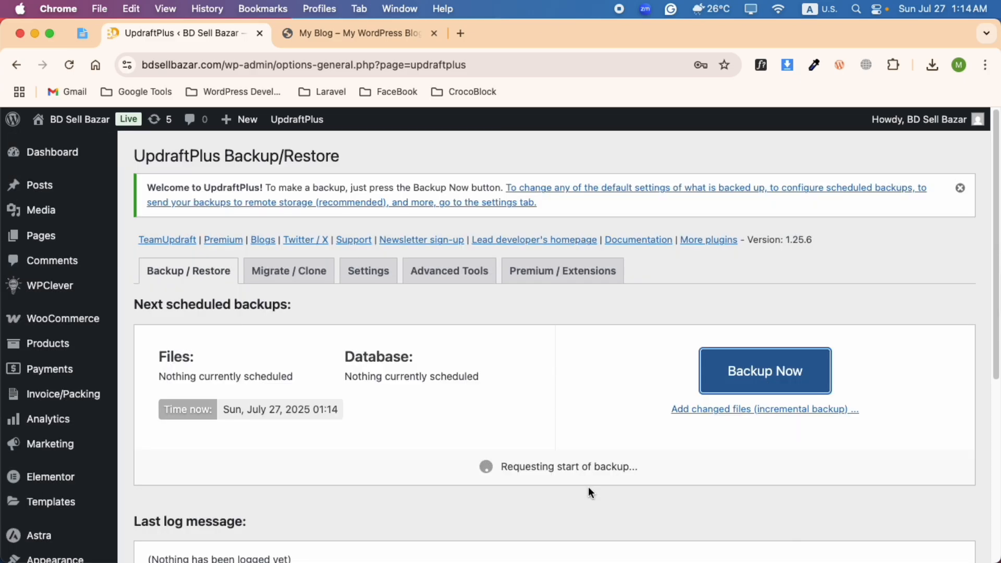
scroll(586, 483, down, 4)
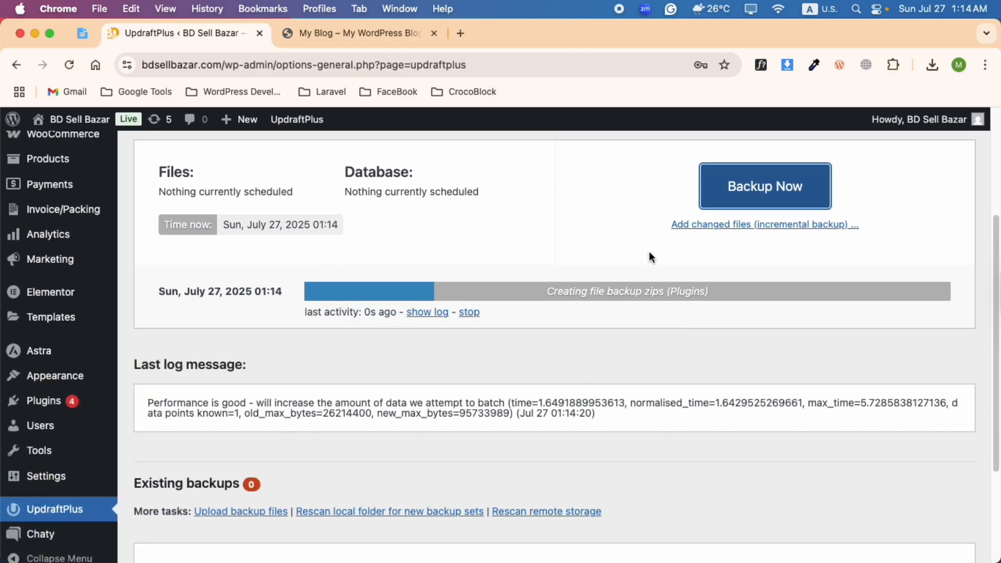
scroll(320, 493, down, 1)
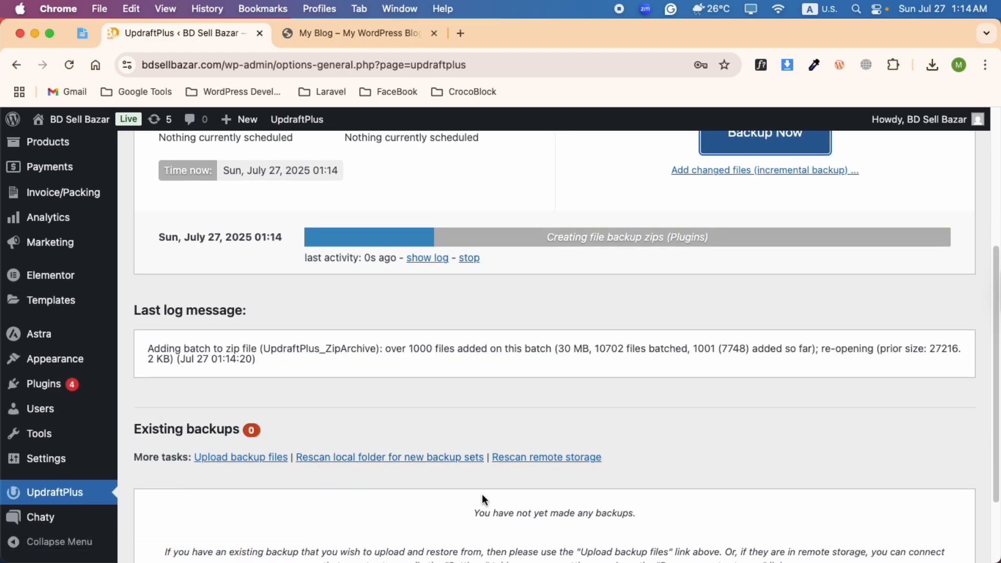
scroll(472, 498, down, 1)
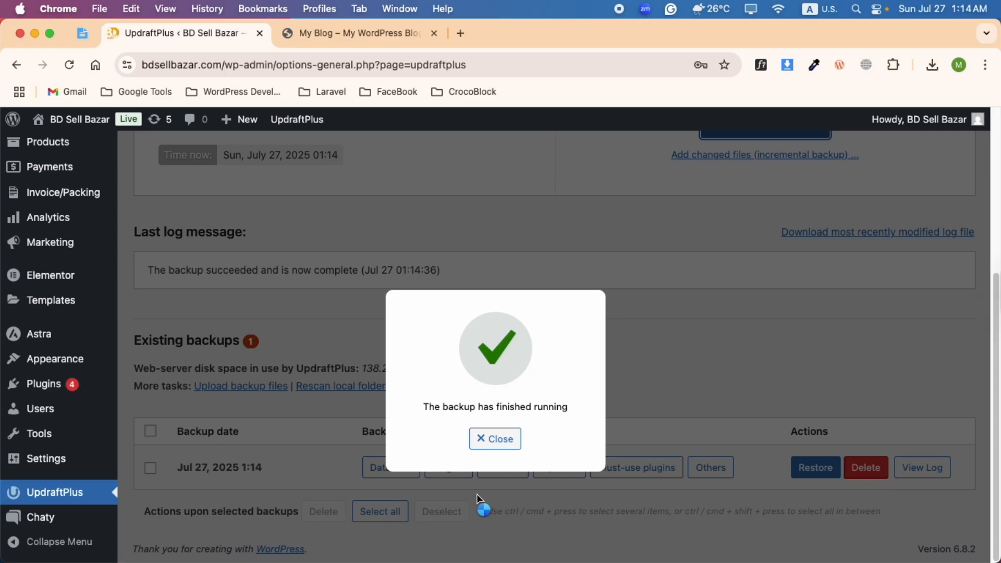
click(488, 440)
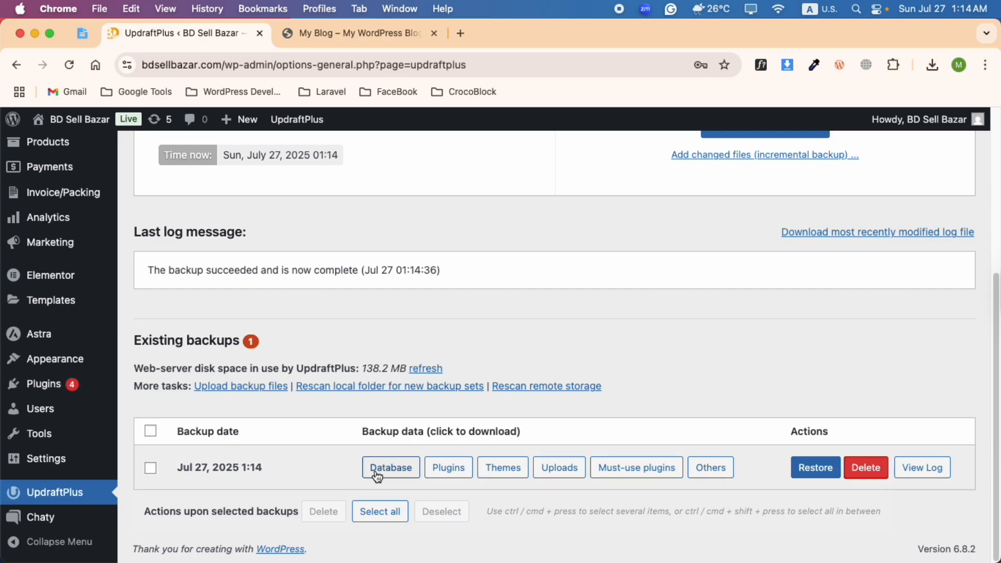
Download the Database part of the Jul 27, 2025 1:14 backup to the computer and check the browser's downloads.
click(391, 467)
scroll(372, 469, down, 1)
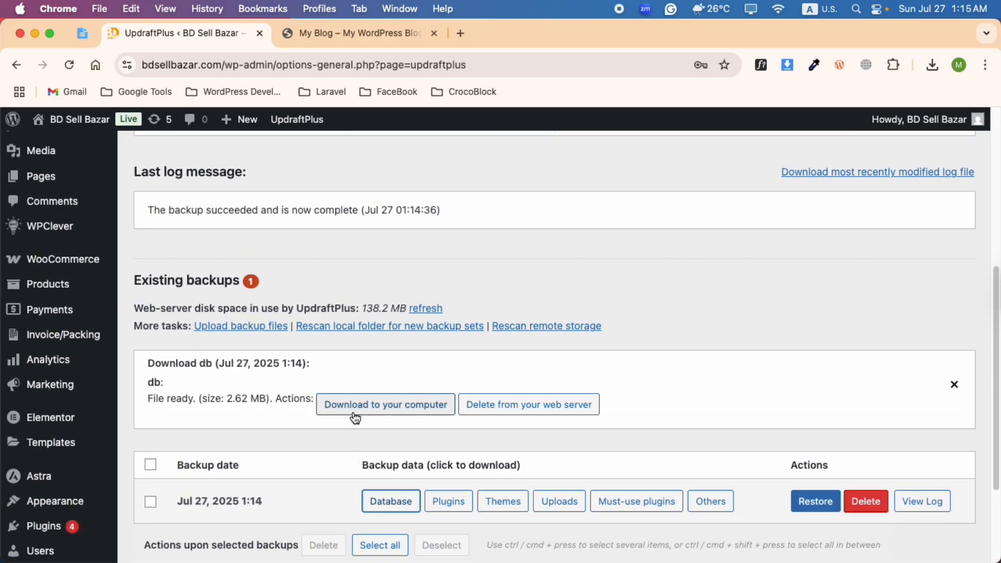
click(386, 407)
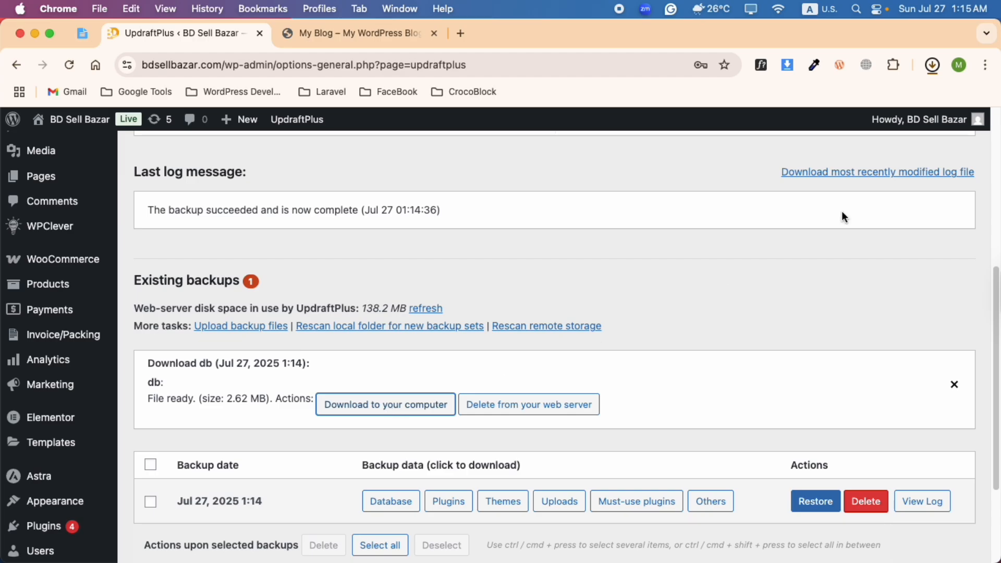
click(933, 66)
click(536, 381)
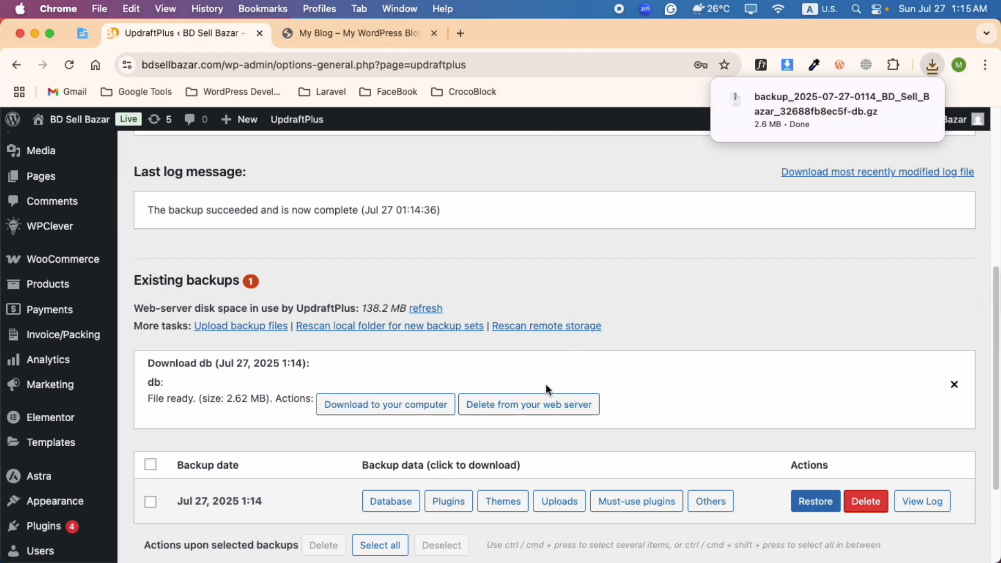
Download the Plugins part of the Jul 27, 2025 1:14 backup to the computer and check its progress in the browser's downloads.
scroll(505, 370, down, 3)
click(449, 468)
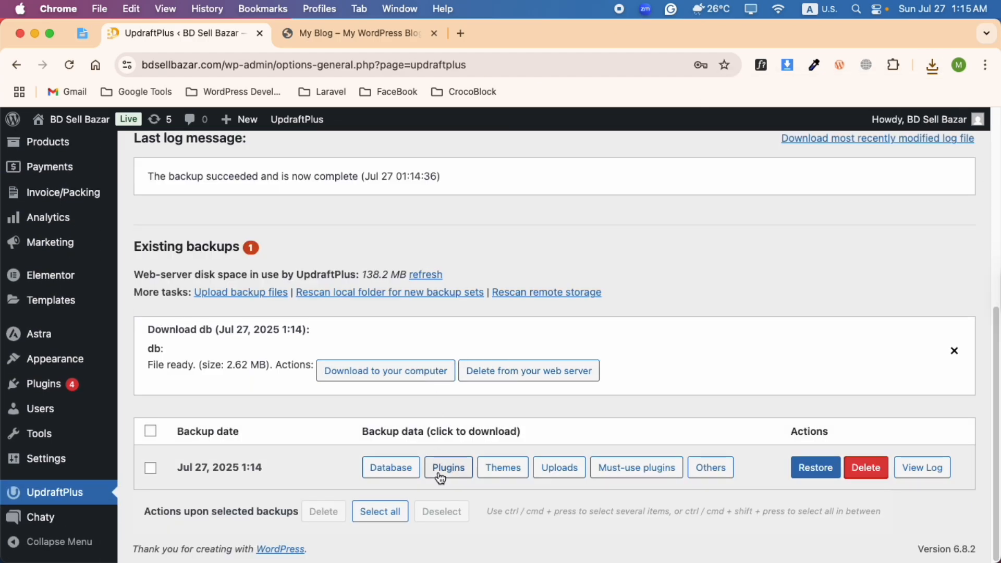
scroll(438, 469, down, 1)
scroll(439, 474, down, 1)
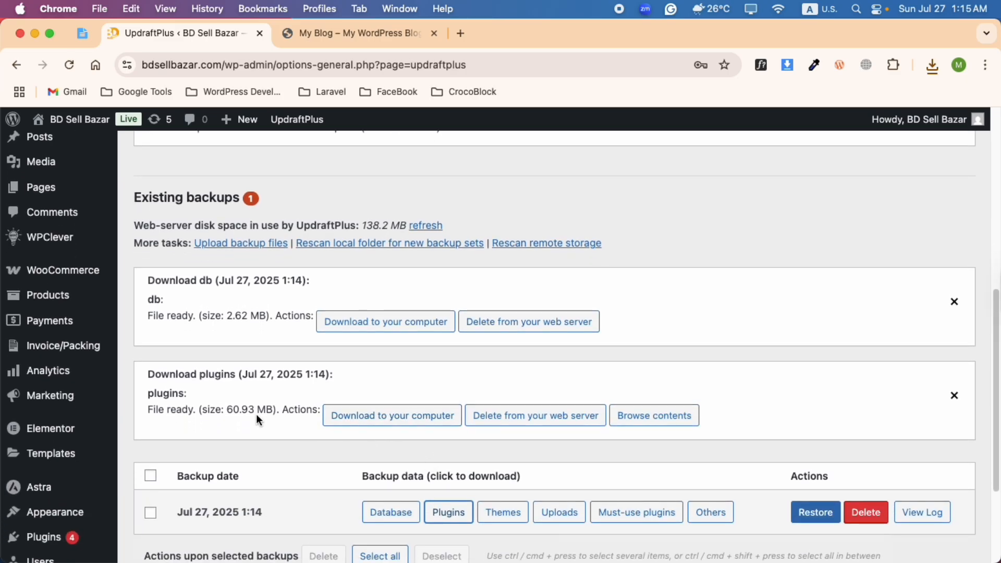
click(382, 420)
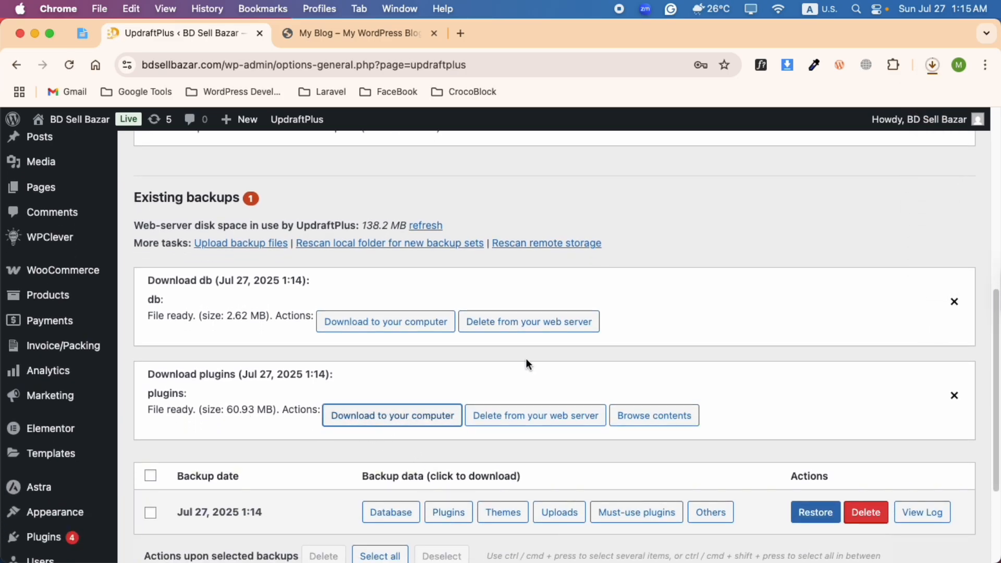
click(935, 64)
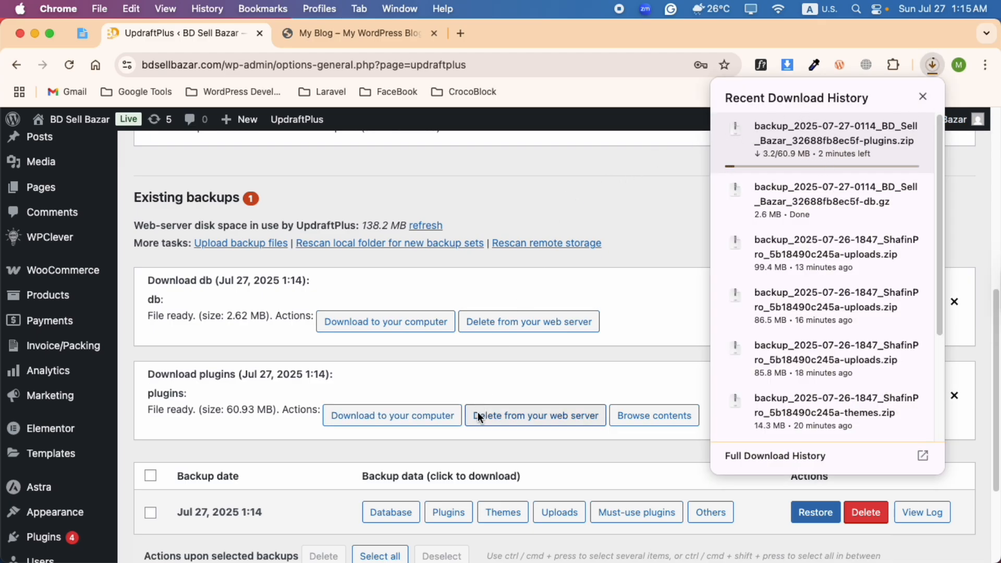
click(462, 388)
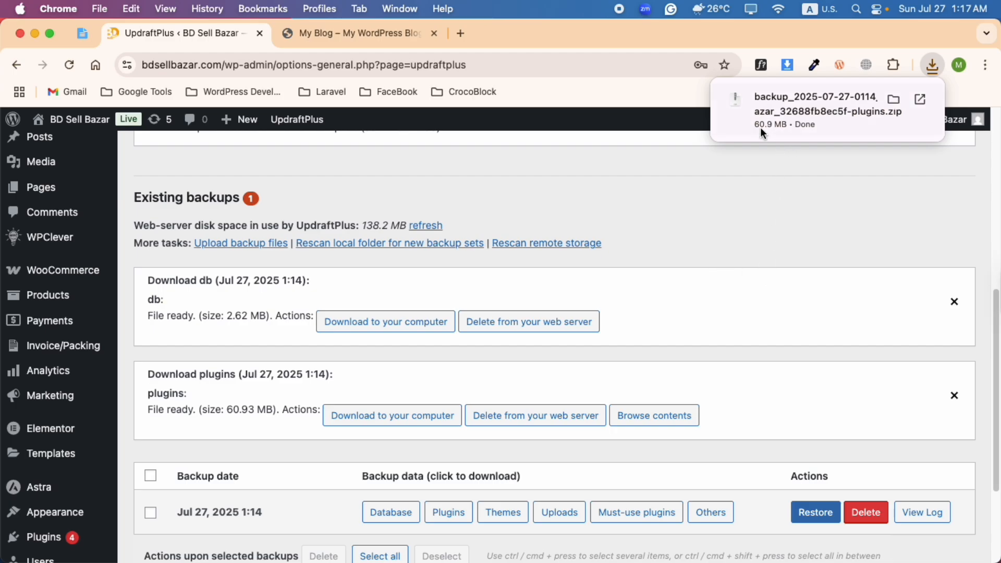
Prepare the Themes part of the Jul 27, 2025 1:14 backup and download it to the computer.
scroll(552, 380, down, 1)
scroll(552, 380, down, 3)
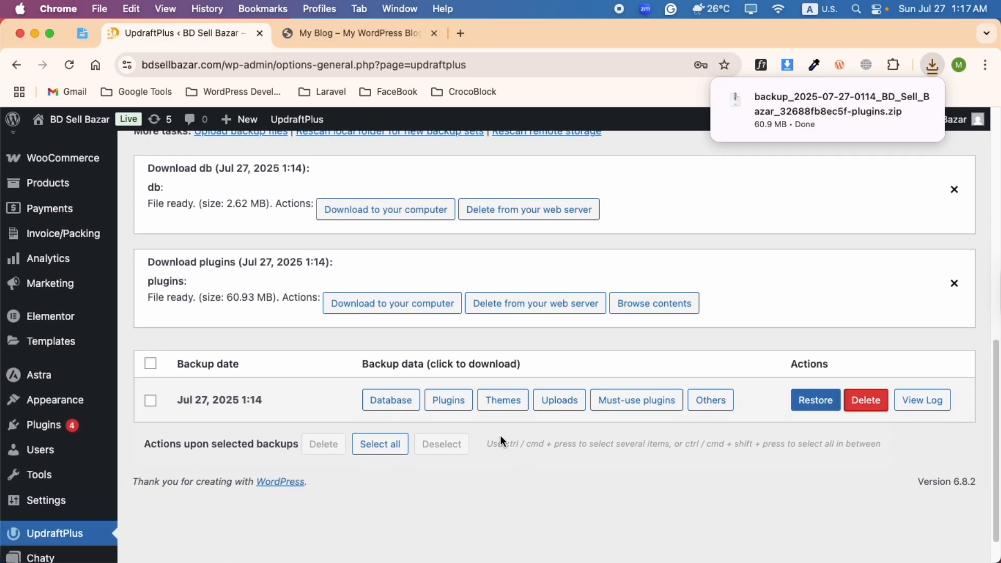
click(500, 412)
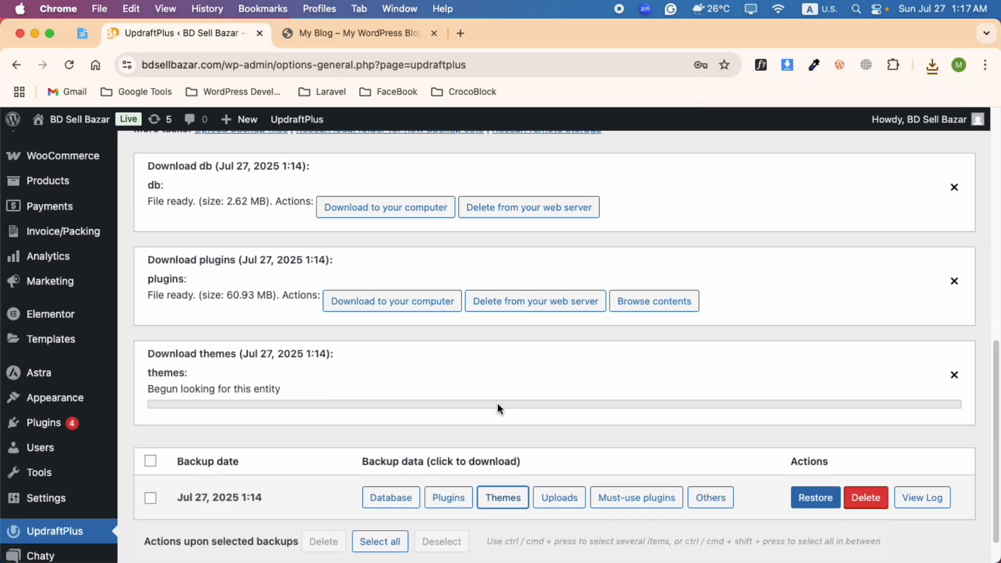
scroll(499, 404, down, 2)
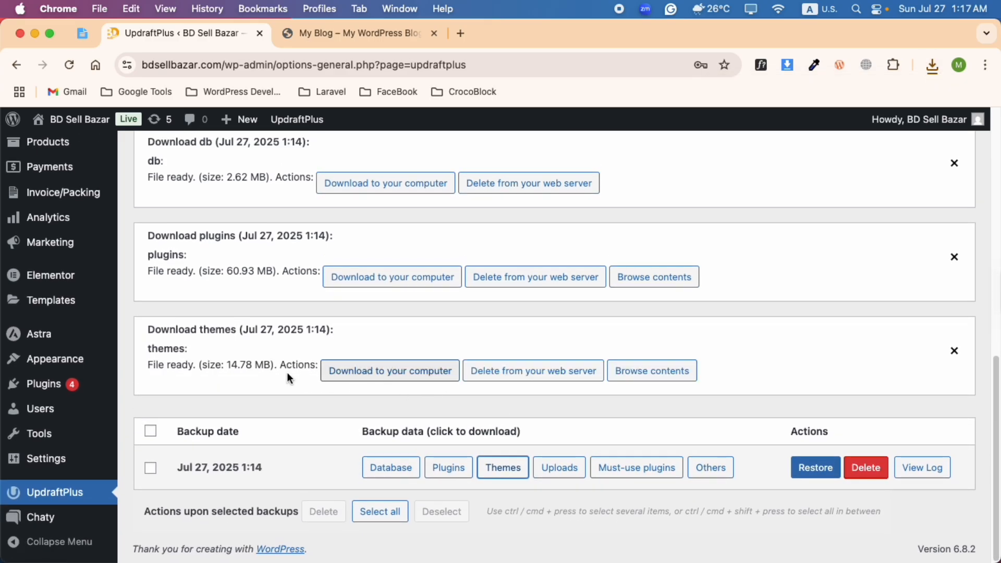
click(381, 373)
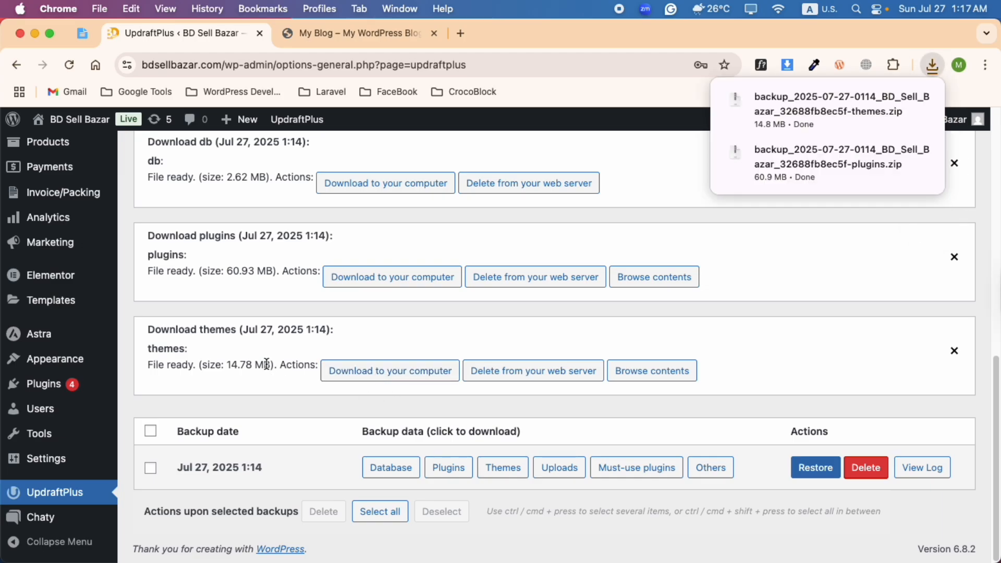
Prepare the Uploads part of the same backup set and download it to the computer.
click(563, 468)
scroll(528, 444, down, 3)
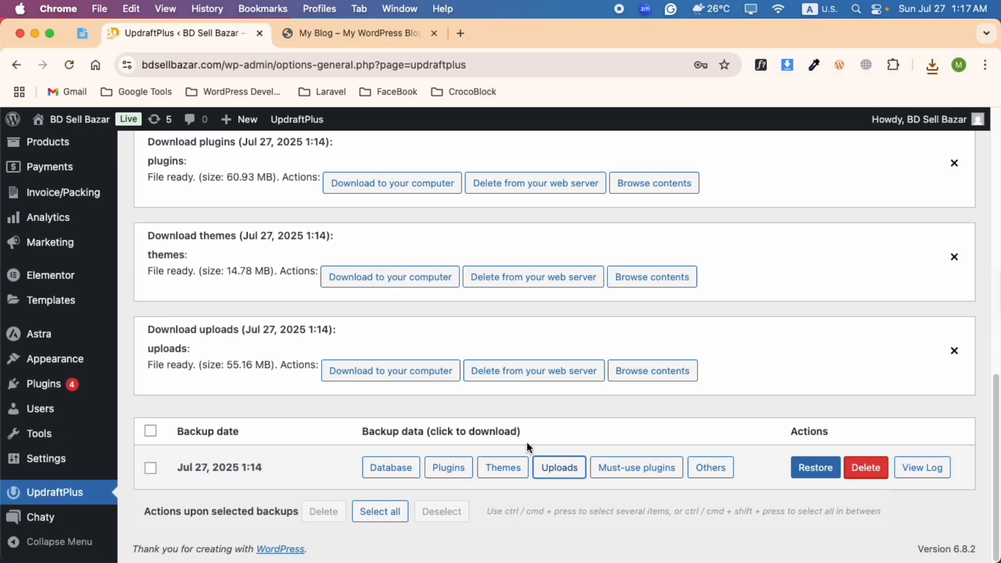
click(358, 380)
Download the Must-use plugins and Others parts of the Jul 27, 2025 1:14 backup to the computer.
click(626, 476)
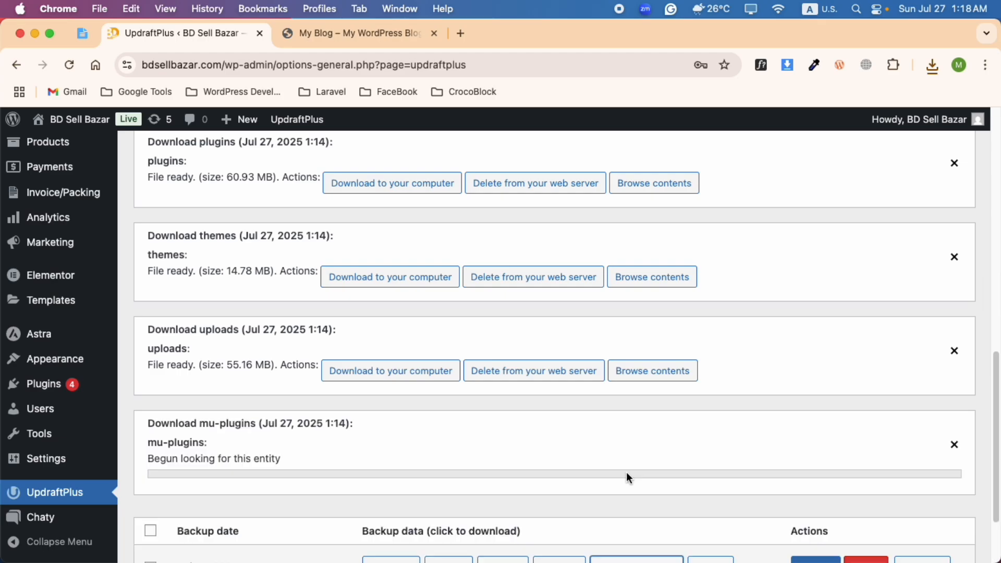
scroll(628, 474, down, 4)
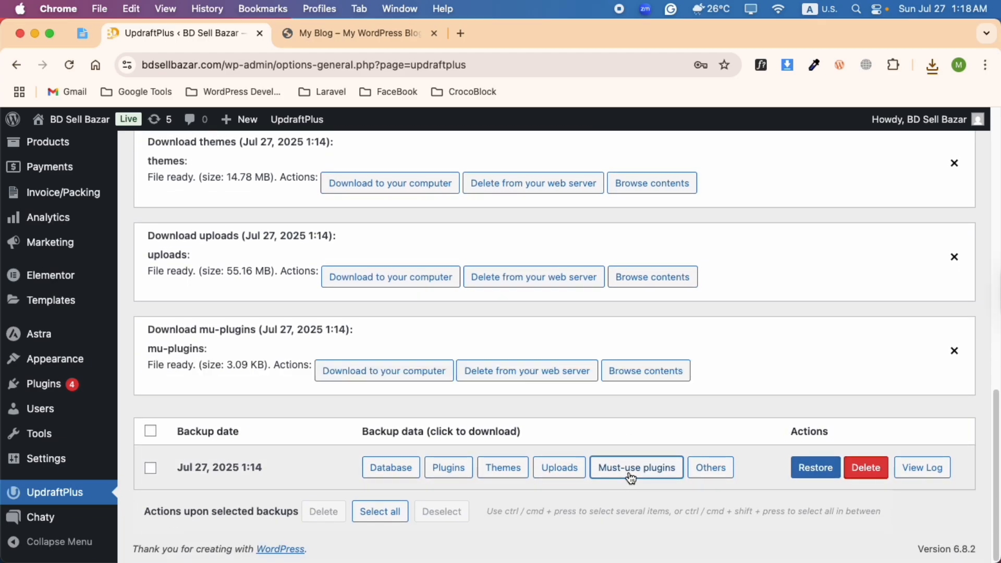
click(366, 371)
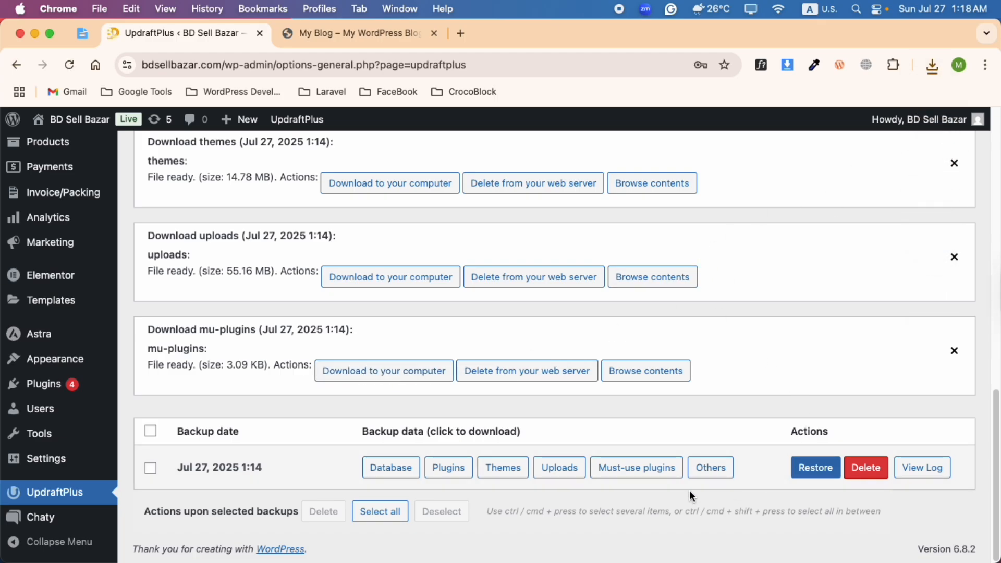
click(703, 468)
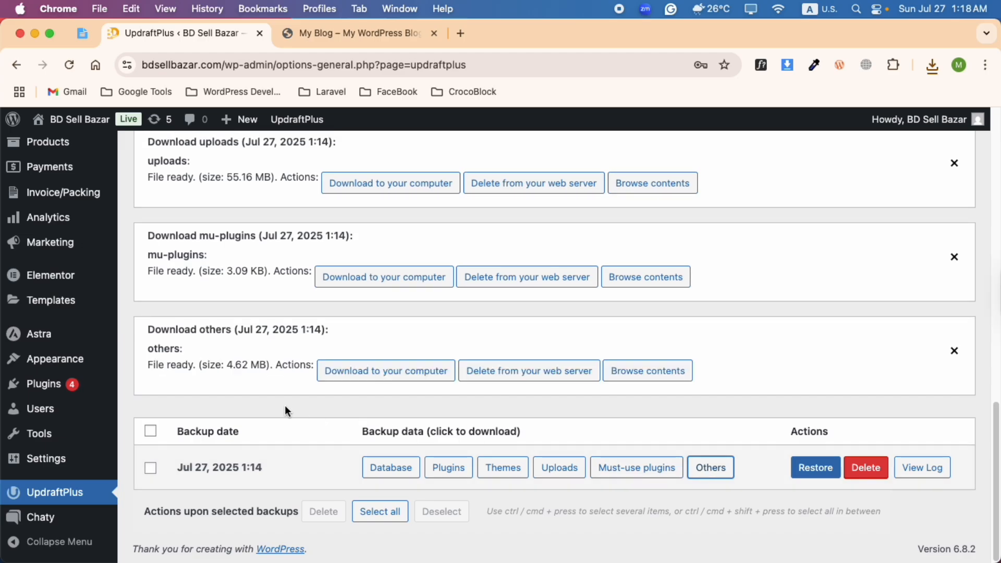
click(375, 377)
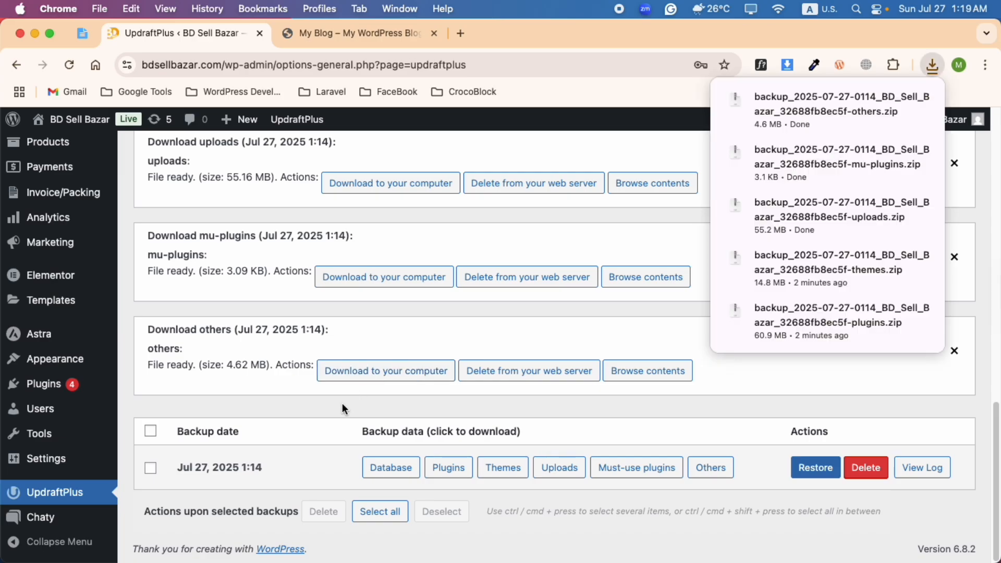
Review the prepared download entries of the backup, from the database through to others, on the UpdraftPlus page.
scroll(327, 411, up, 3)
scroll(327, 411, up, 7)
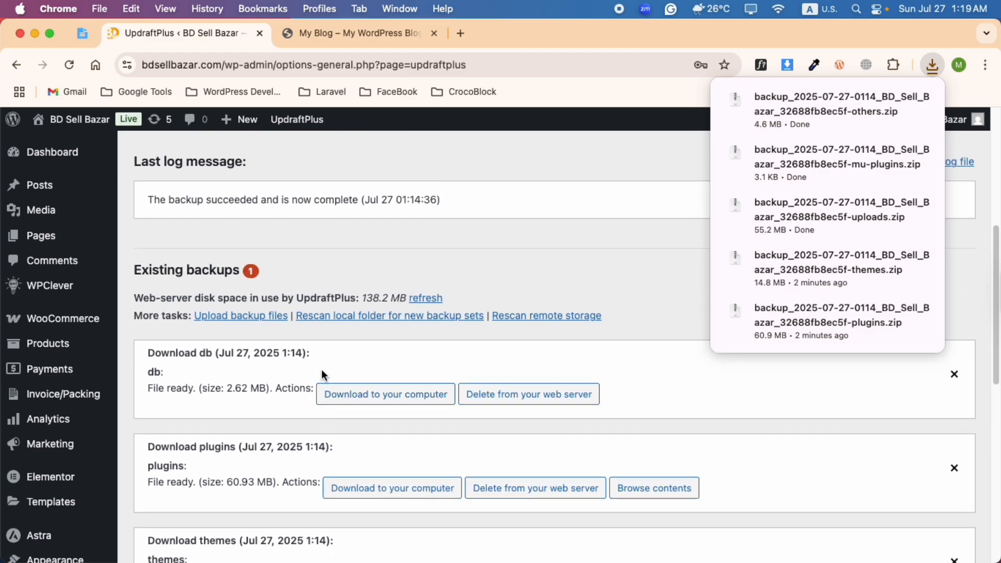
scroll(322, 370, down, 7)
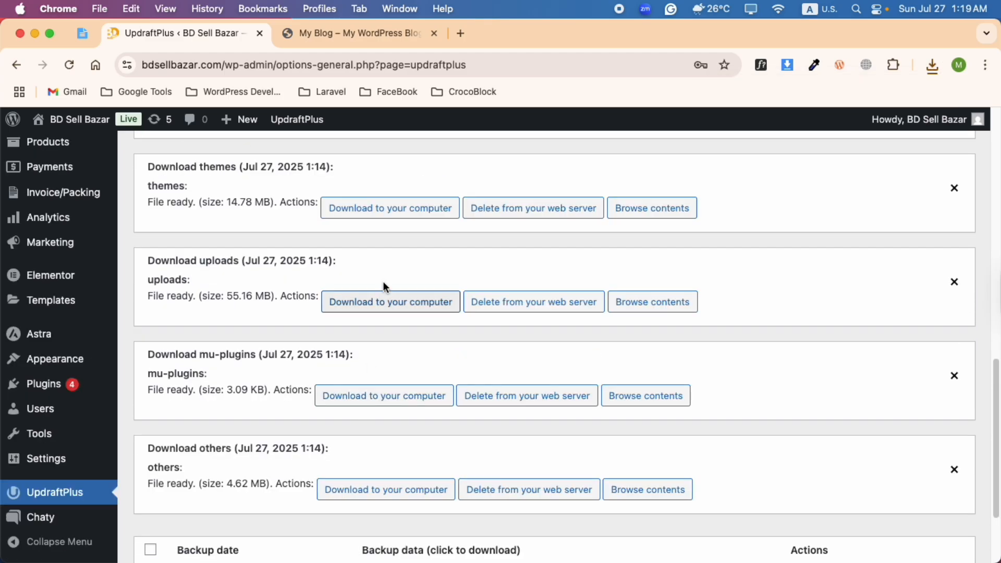
scroll(370, 218, up, 1)
scroll(369, 223, up, 3)
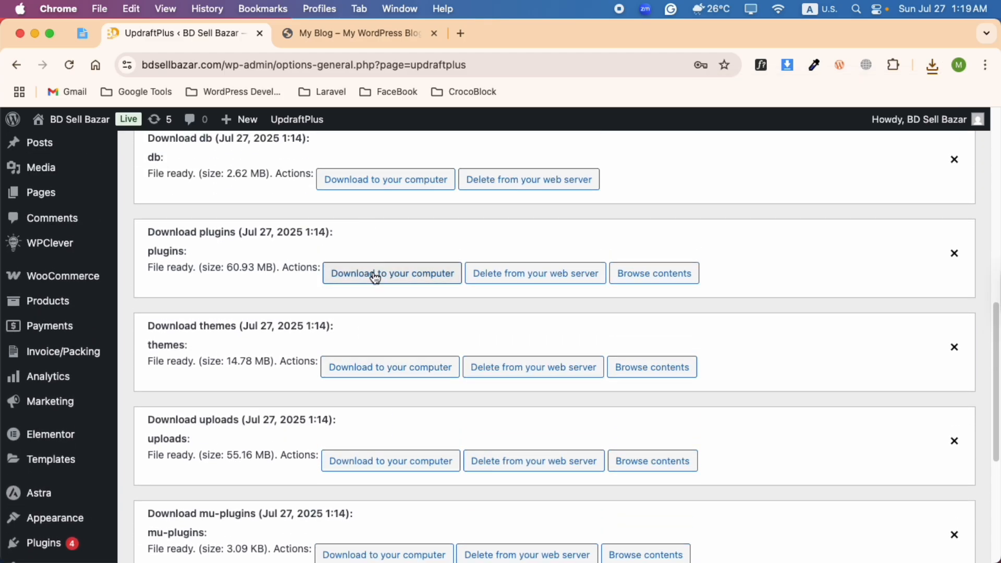
scroll(374, 274, up, 2)
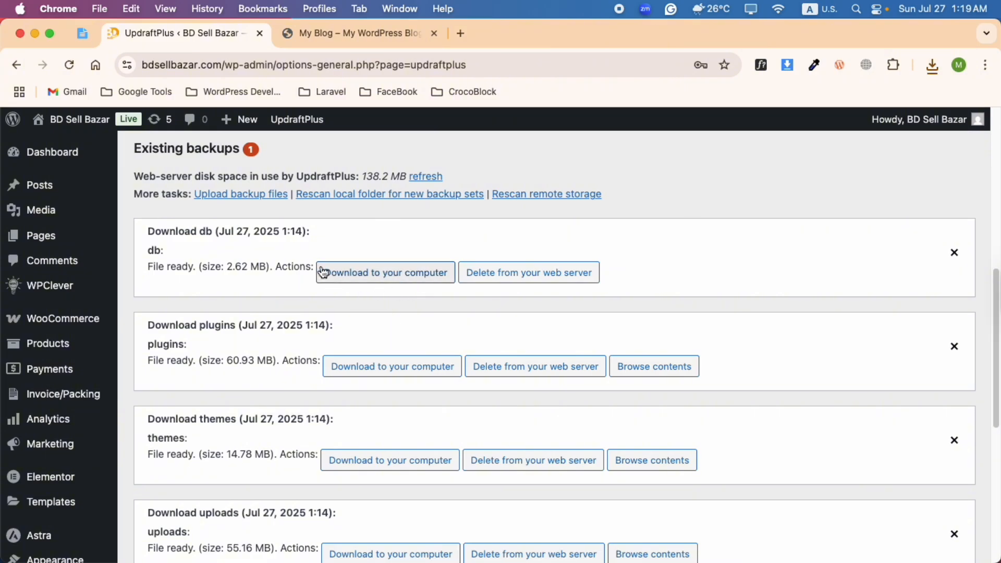
scroll(334, 433, down, 1)
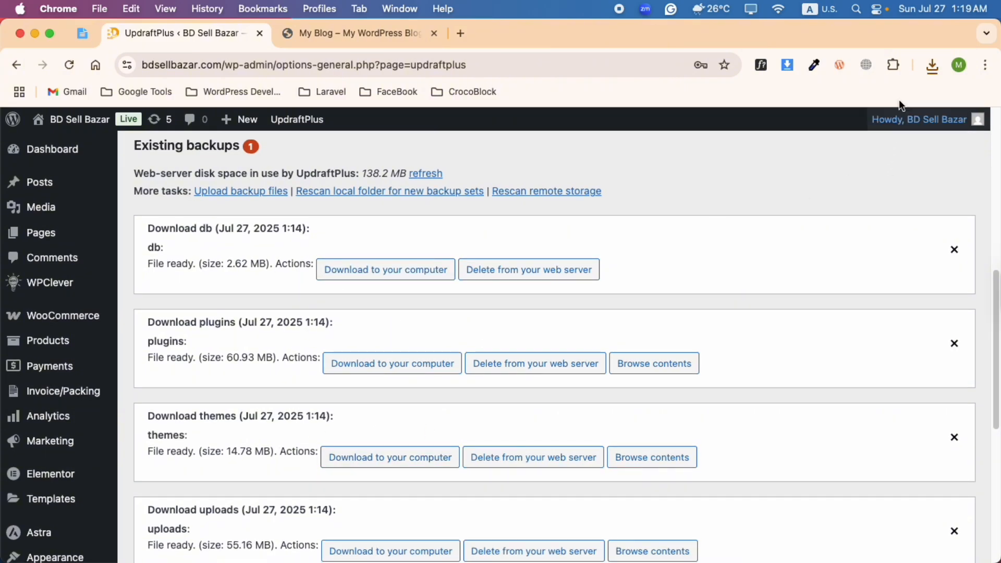
Show the downloaded backup files in Finder's Downloads folder, check each archive from uploads to db, and close the Finder window.
click(932, 66)
click(883, 129)
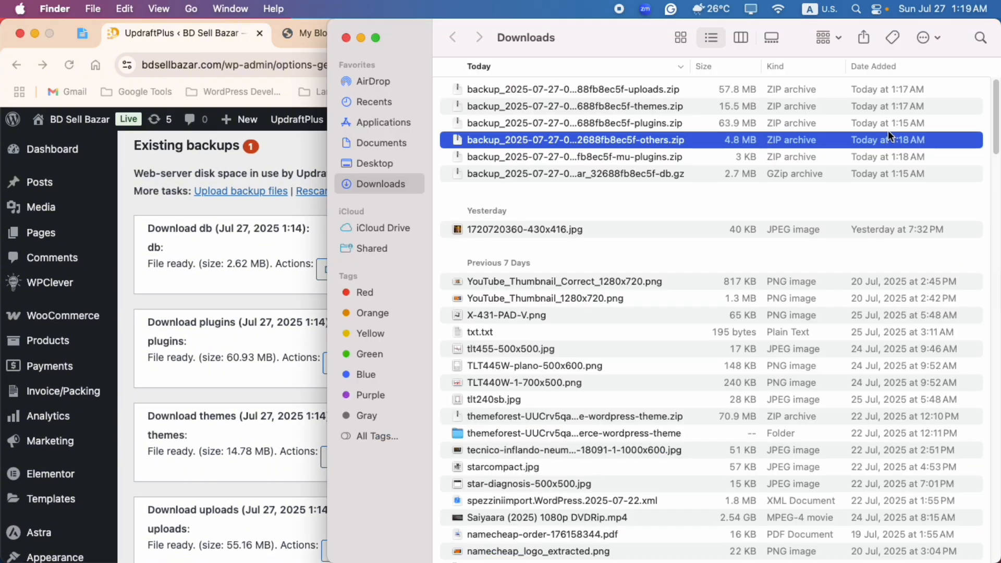
click(499, 93)
click(498, 107)
click(499, 125)
click(500, 140)
click(495, 157)
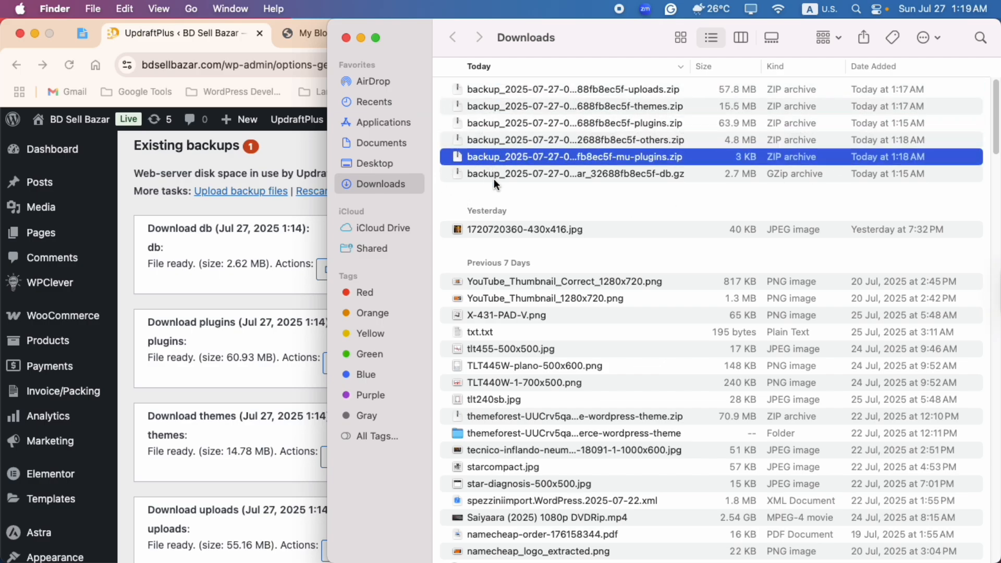
click(494, 174)
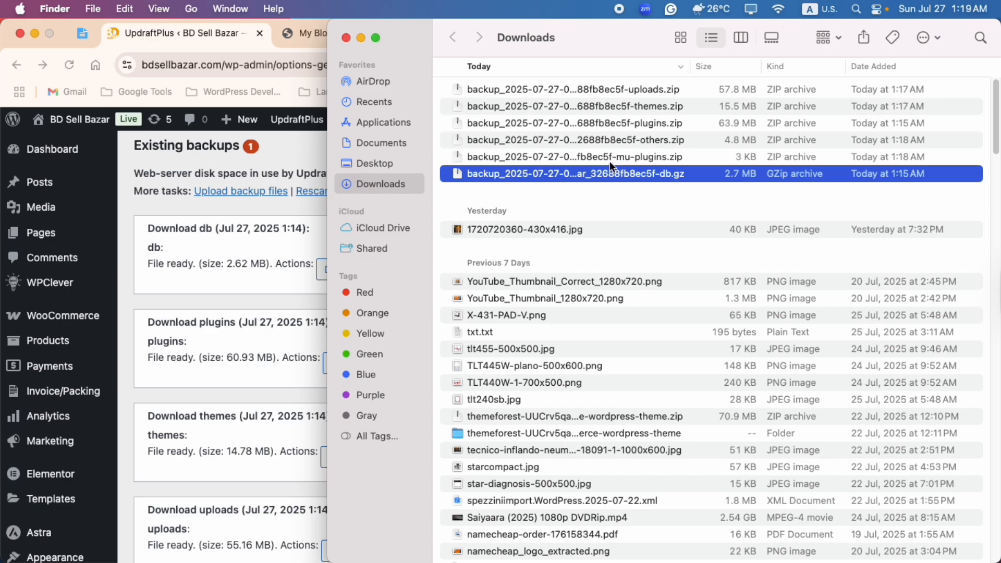
drag(609, 160, 336, 49)
click(345, 38)
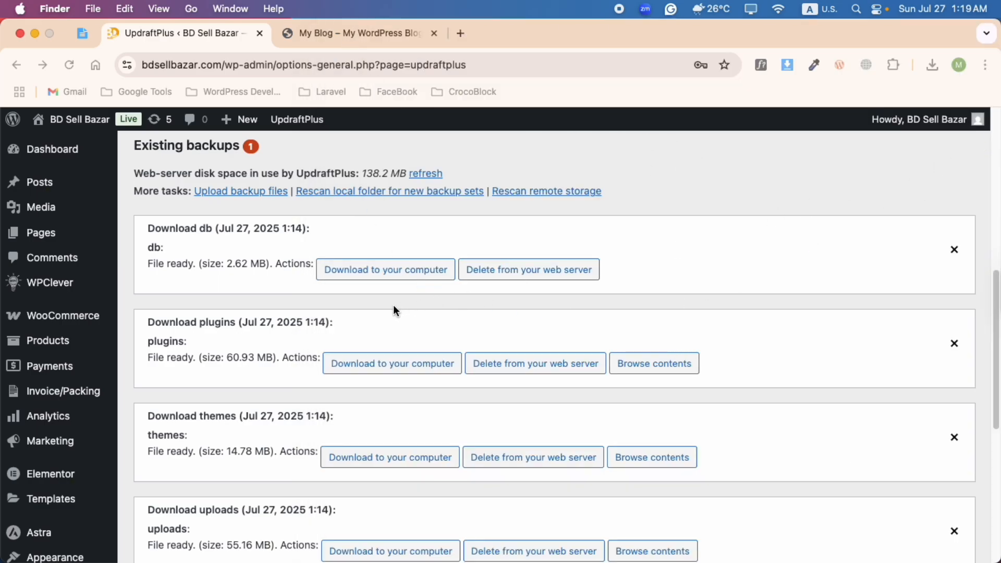
Reload the UpdraftPlus page, delete the Jul 27, 2025 1:14 backup set from the source site and dismiss the deletion notice.
click(63, 64)
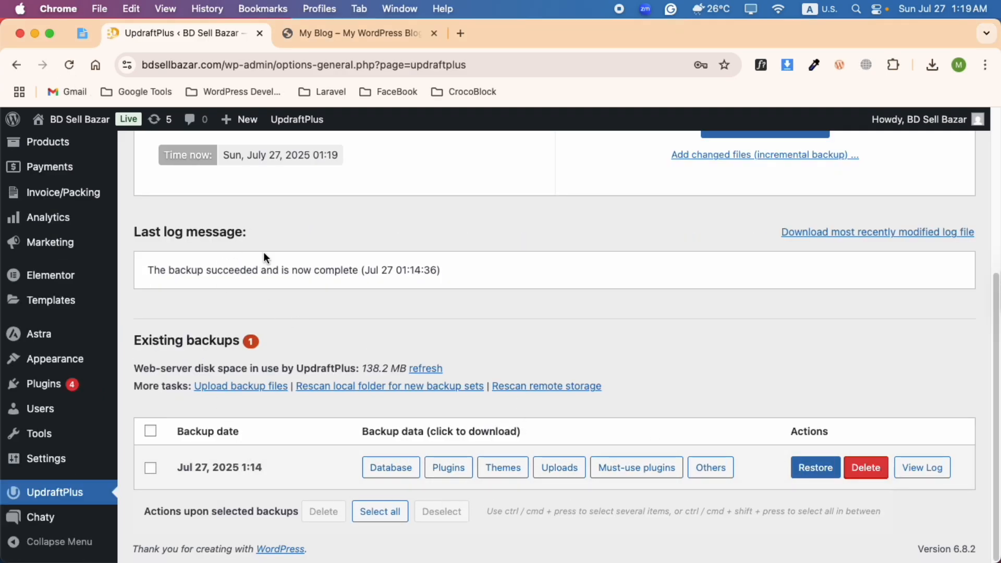
click(150, 468)
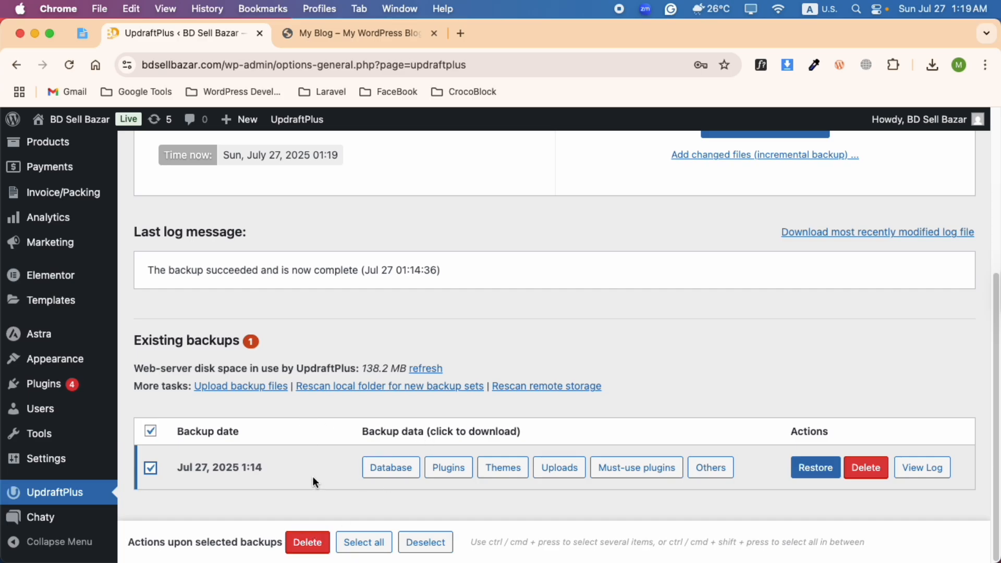
click(304, 545)
click(508, 389)
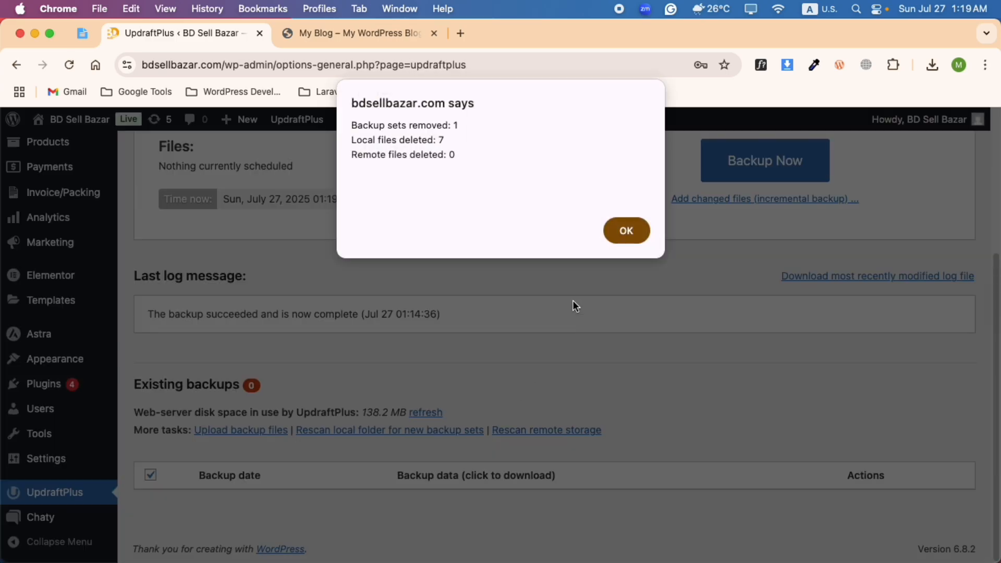
click(619, 227)
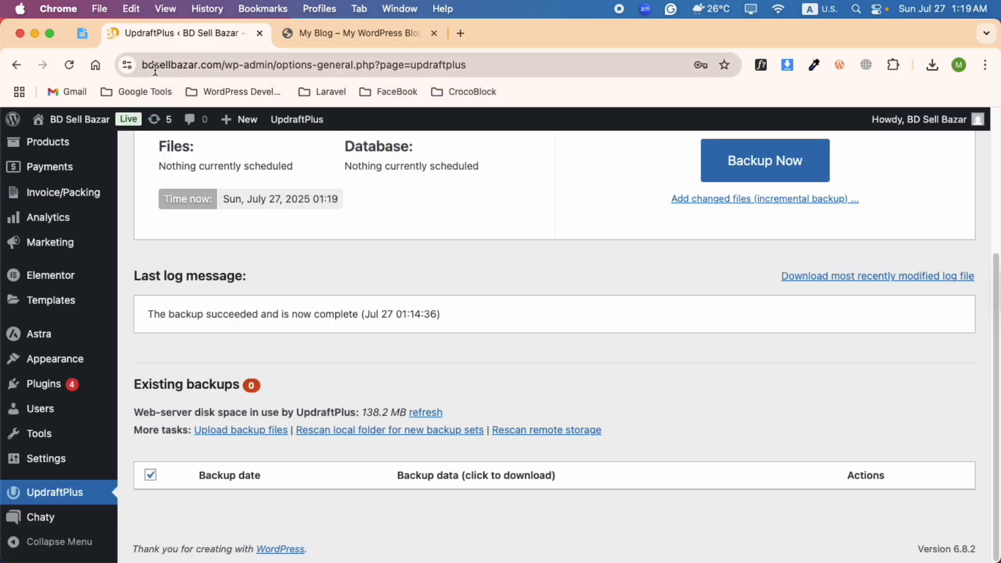
Switch to the Online Notepad notes and look over the source site's address and login details.
click(84, 33)
click(154, 258)
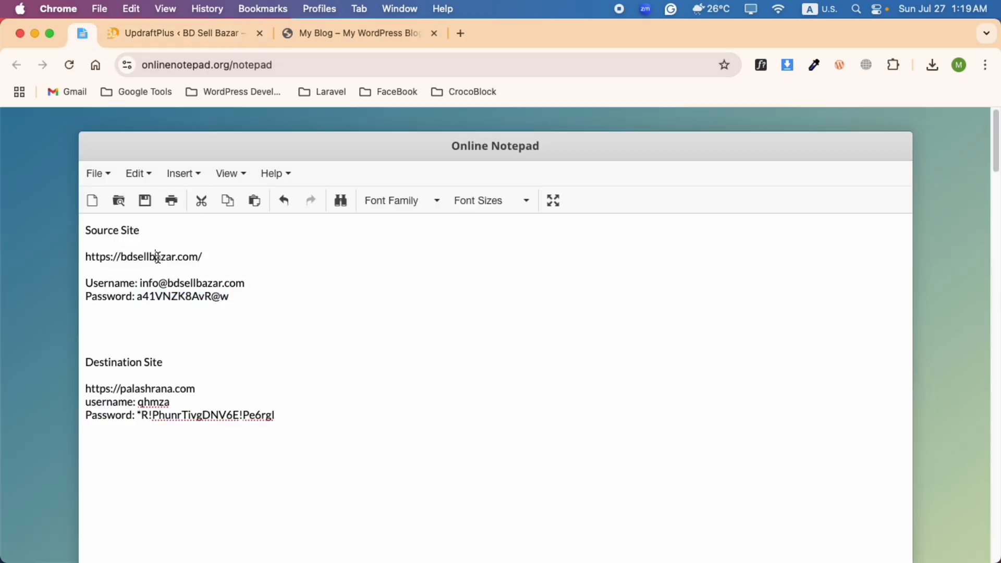
drag(228, 302, 64, 255)
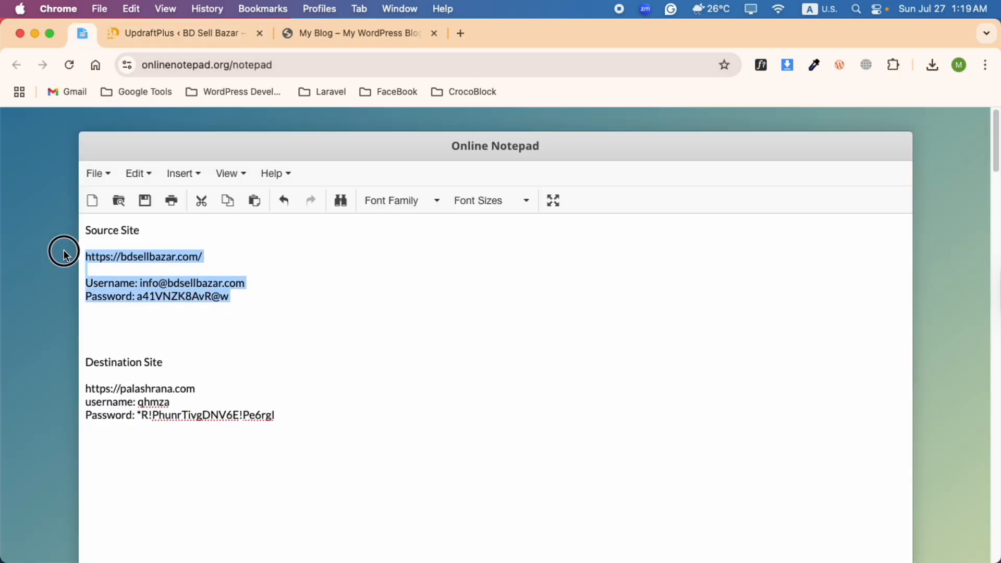
Return to the source site's dashboard, log out of bdsellbazar.com and close its browser tab.
click(211, 38)
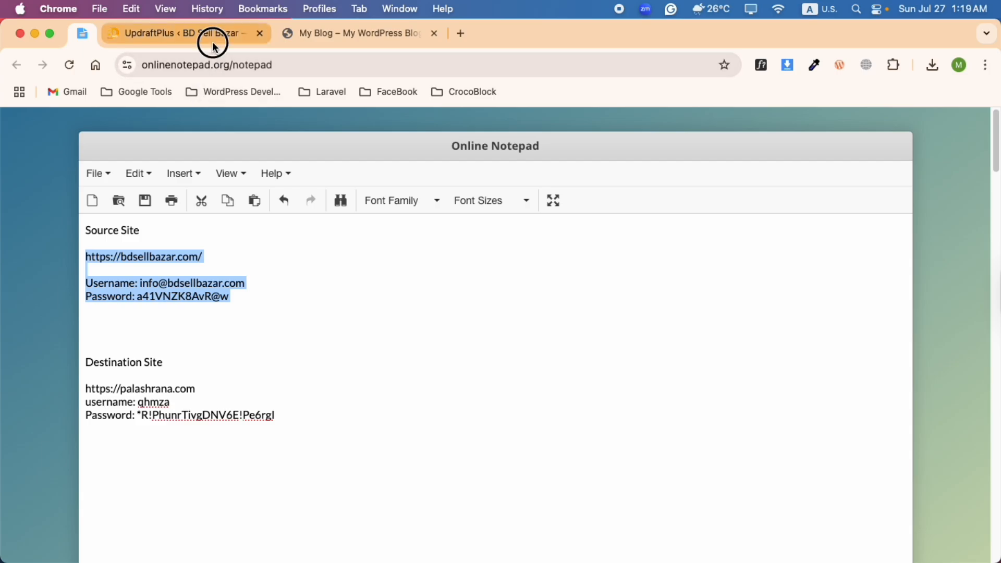
mouse_move(67, 130)
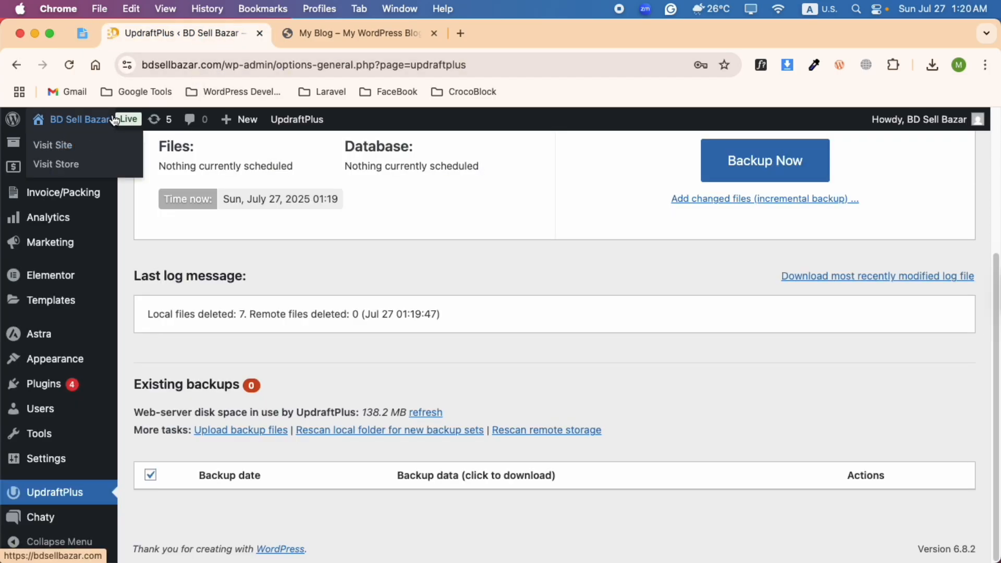
mouse_move(923, 120)
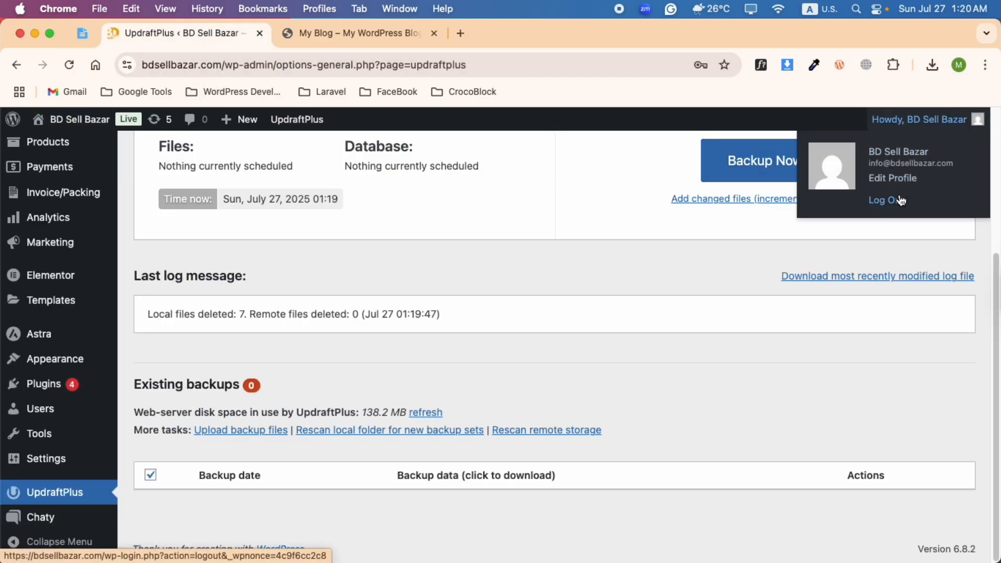
click(898, 201)
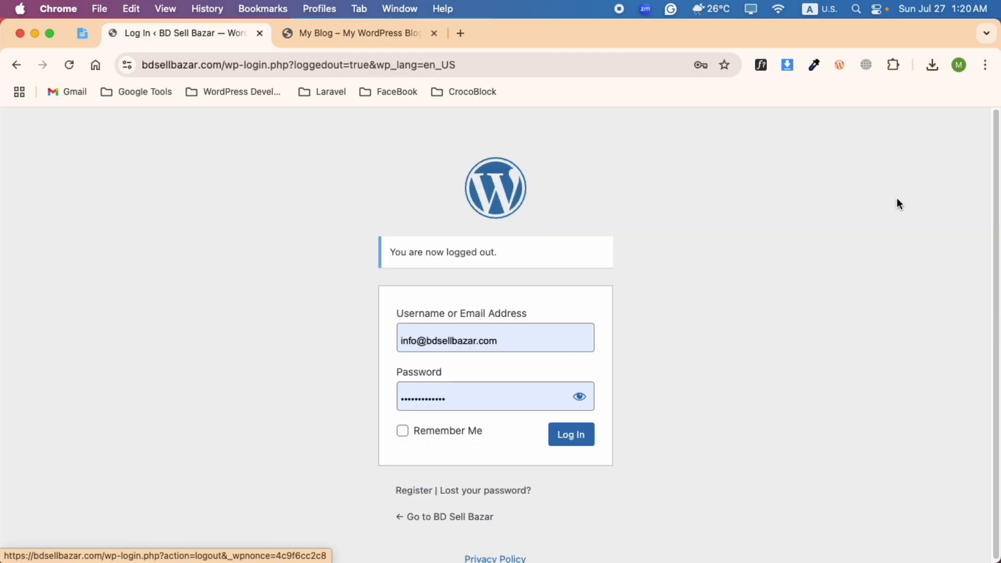
click(260, 33)
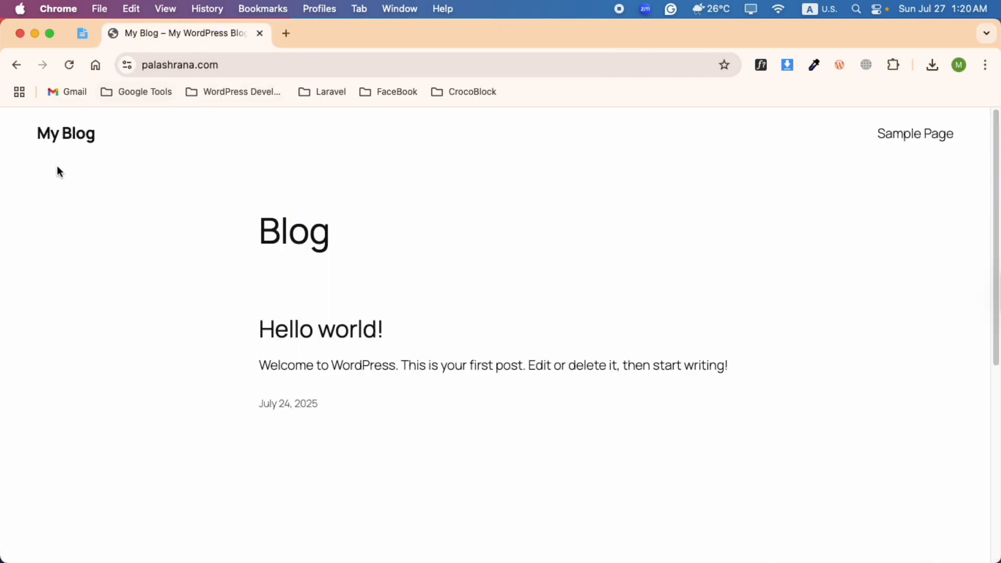
Check the login details in the Online Notepad notes, then open the destination site's admin login at palashrana.com/wp-admin.
click(83, 34)
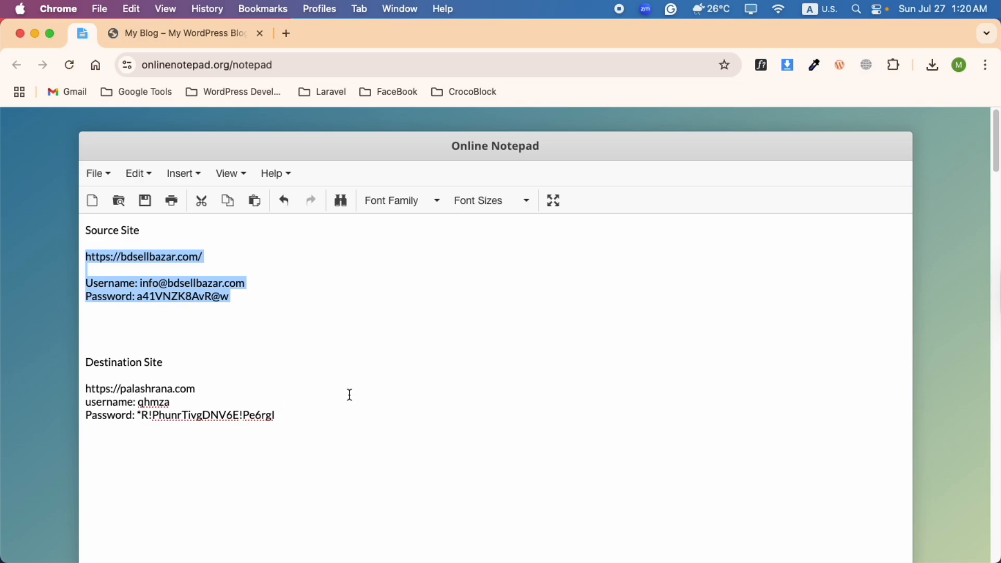
click(191, 297)
click(152, 38)
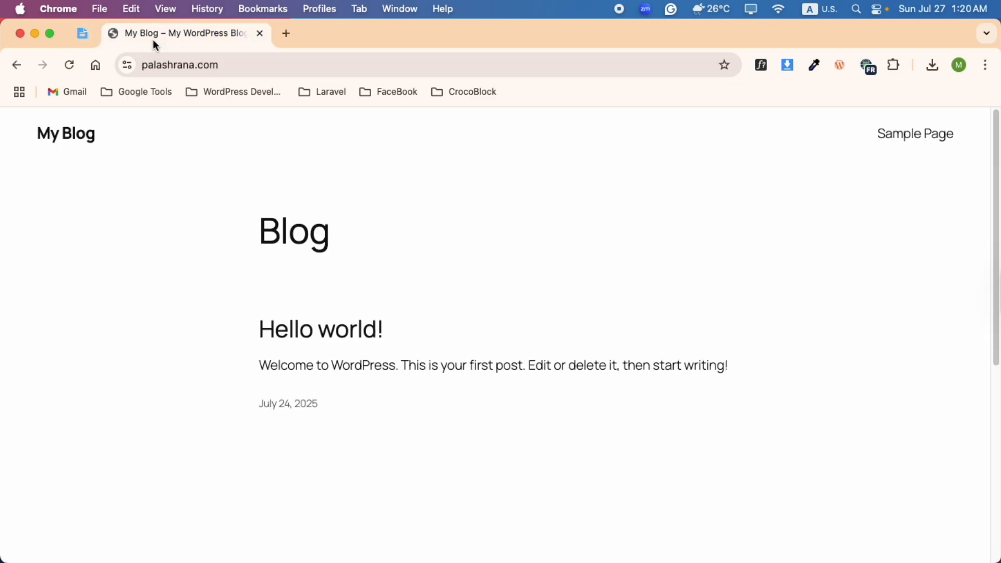
click(241, 66)
click(307, 62)
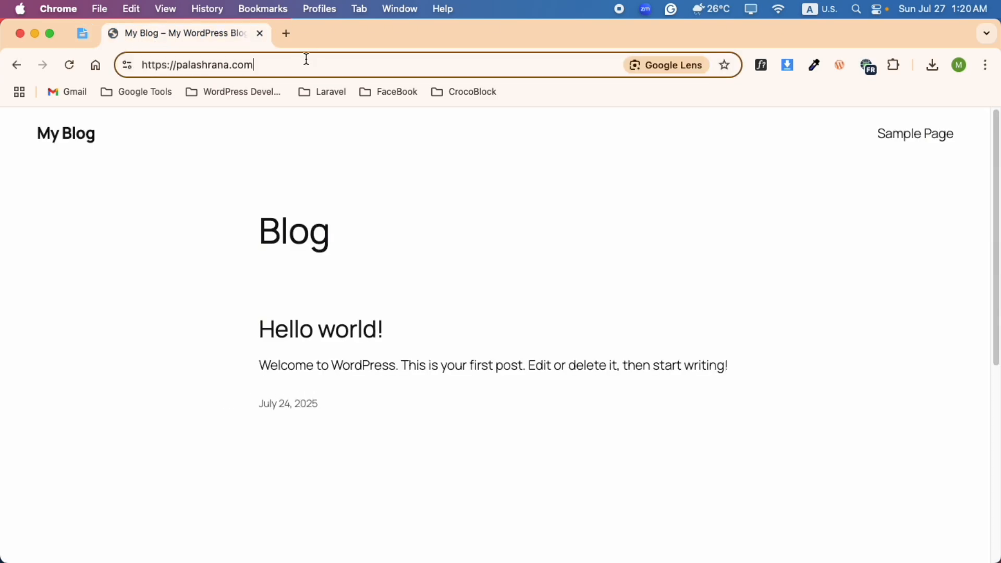
text(/wp-adm)
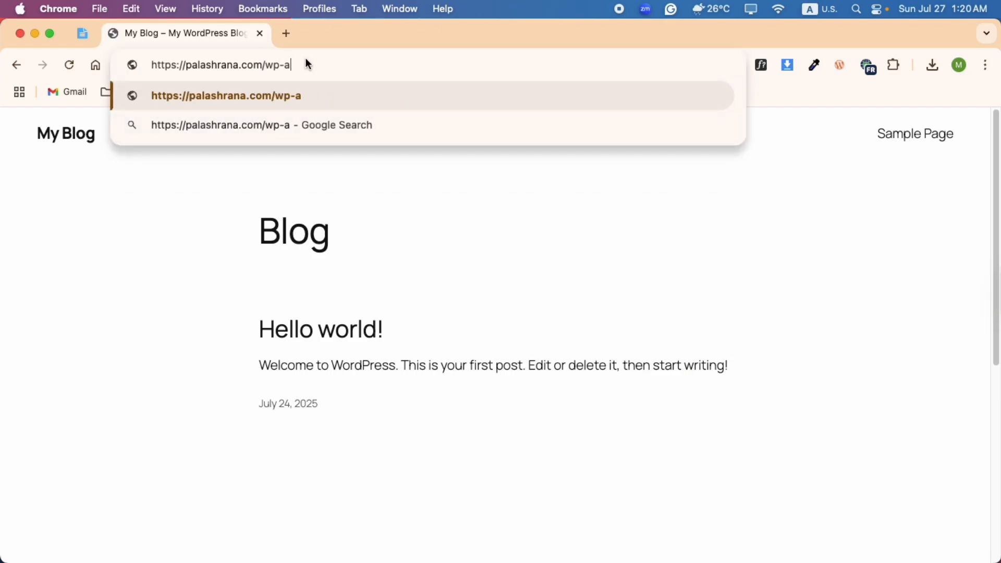
text(in)
key(Return)
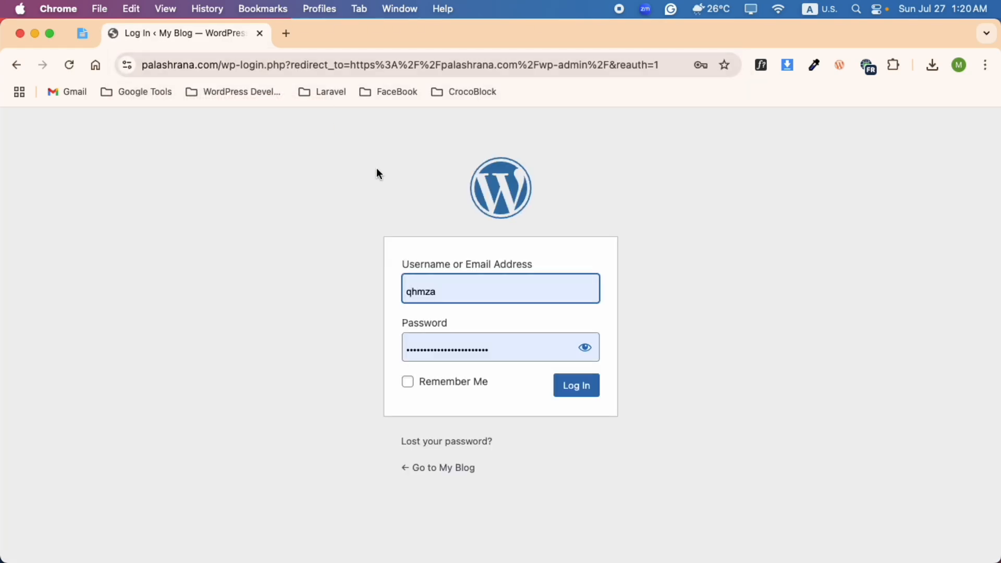
Compare the prefilled username and password with the destination site's details in the notes, and log in to its WordPress dashboard.
click(449, 339)
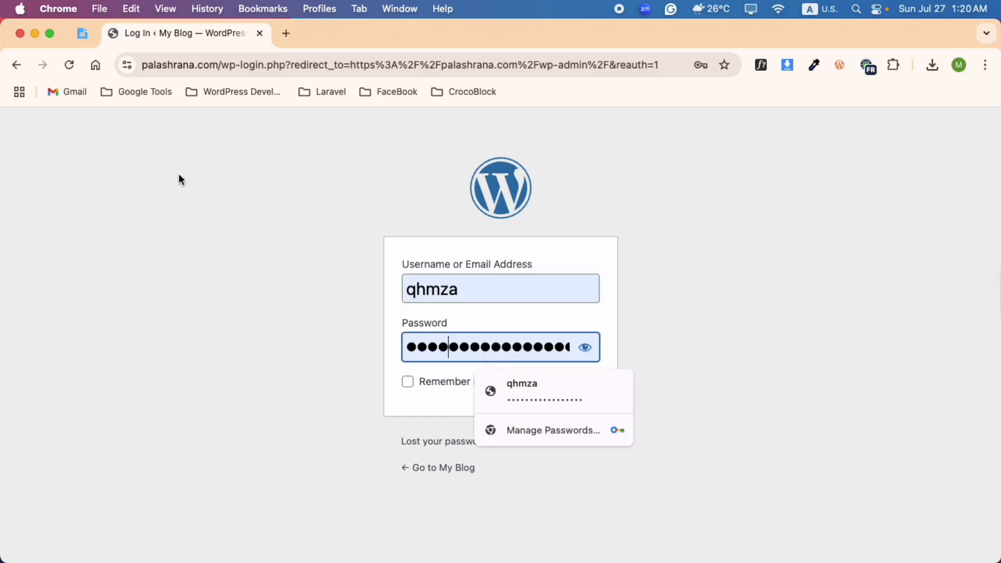
click(82, 33)
double_click(156, 403)
drag(292, 421, 137, 417)
click(157, 40)
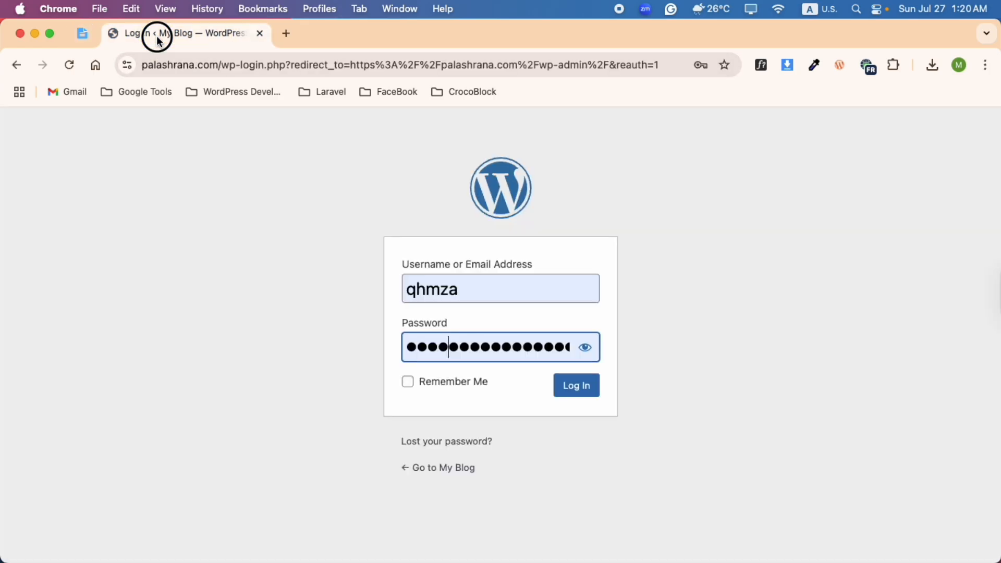
click(570, 392)
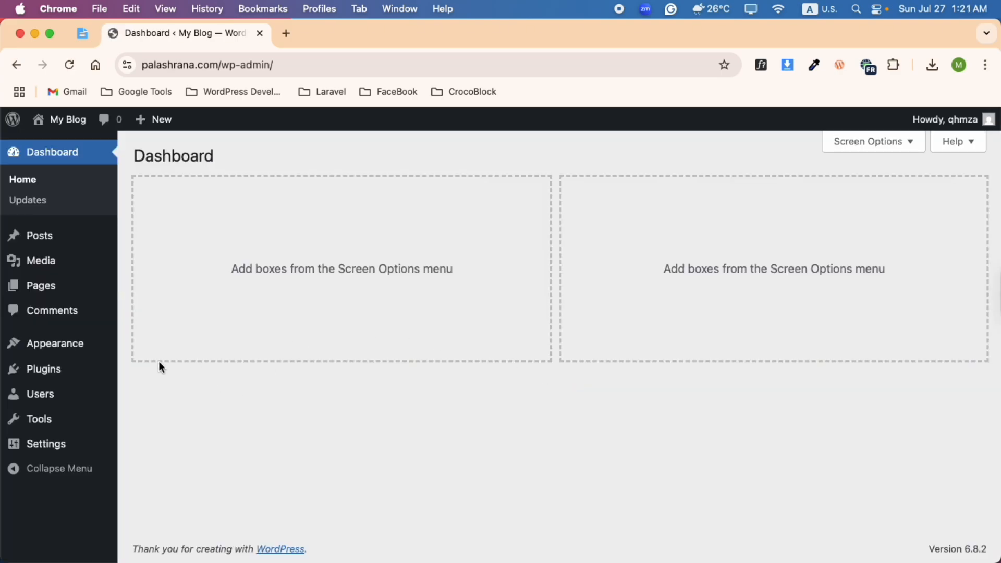
Search the plugin directory for "updraft", then install and activate UpdraftPlus: WP Backup & Migration Plugin on the destination site.
mouse_move(19, 371)
click(155, 395)
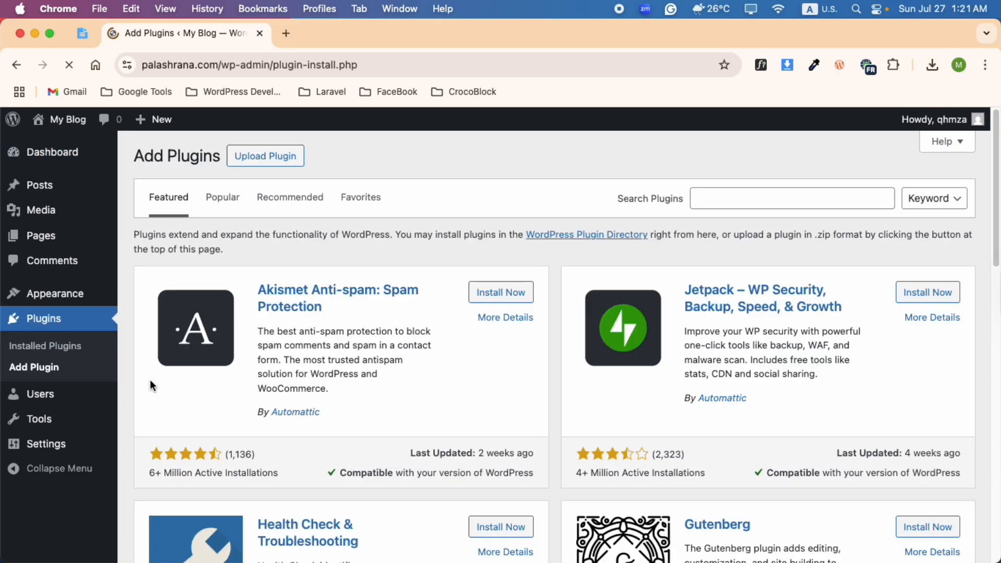
click(745, 204)
click(788, 232)
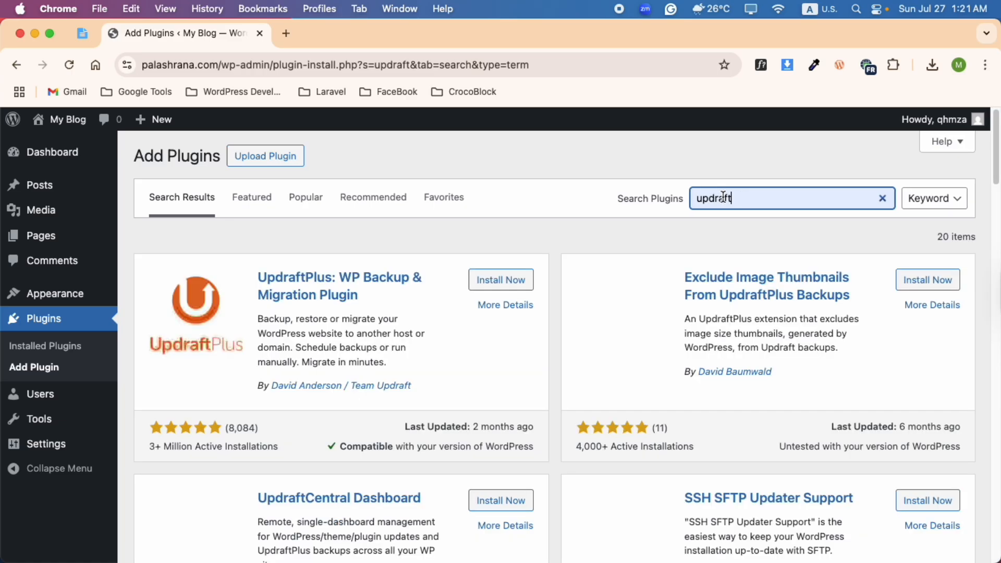
click(497, 288)
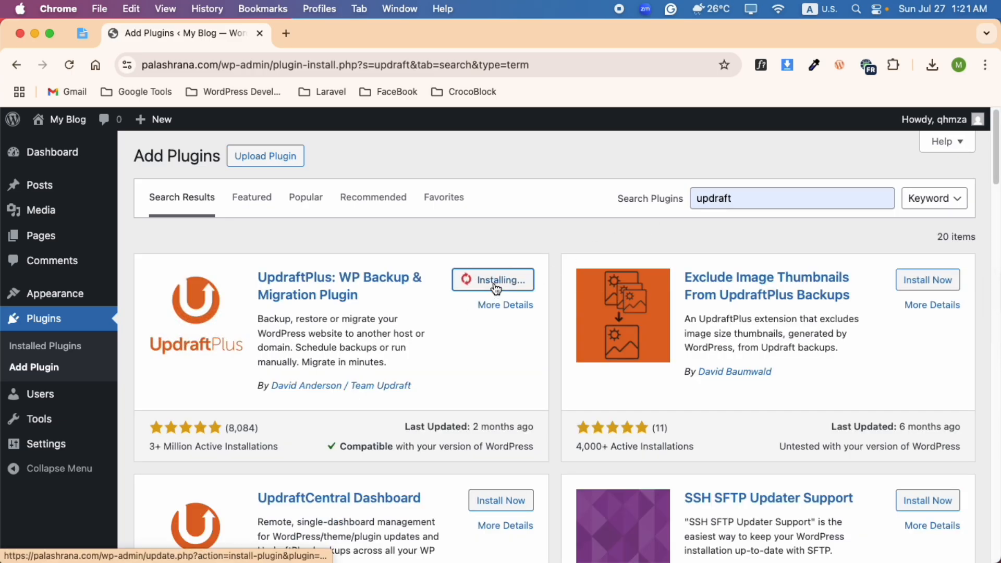
click(496, 287)
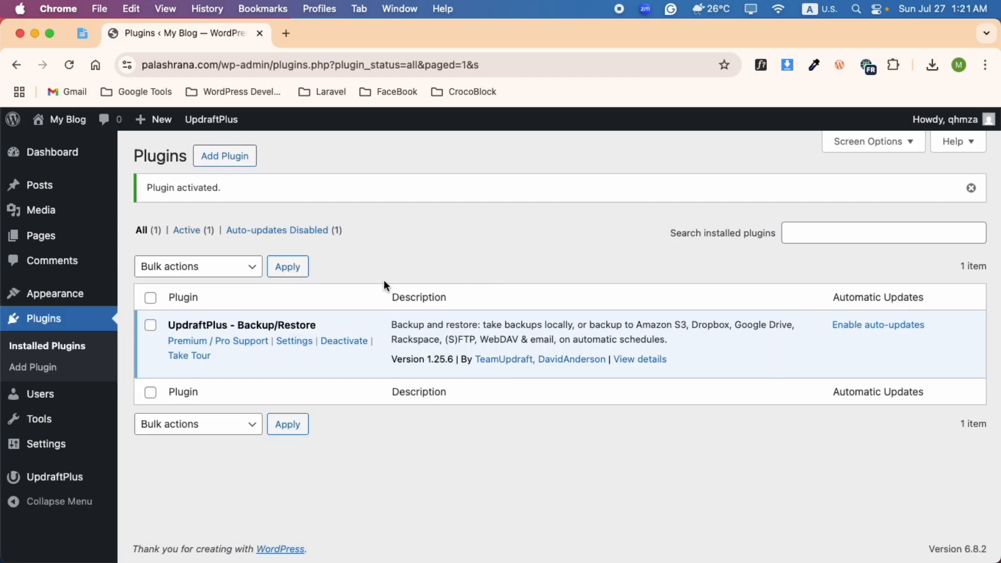
Open the UpdraftPlus page on the destination site and bring up the backup file upload area under Existing backups.
click(53, 483)
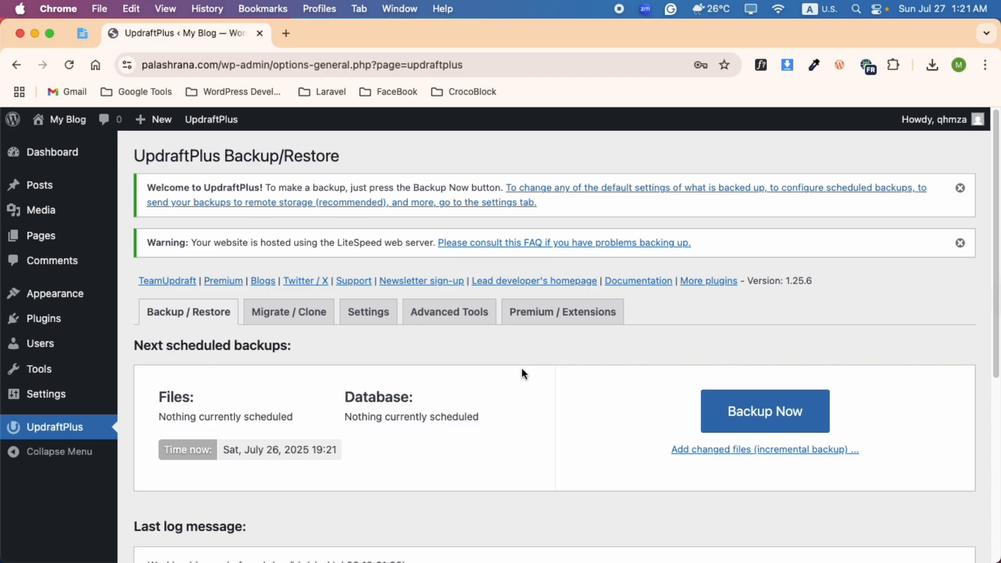
scroll(433, 397, down, 2)
scroll(433, 397, down, 5)
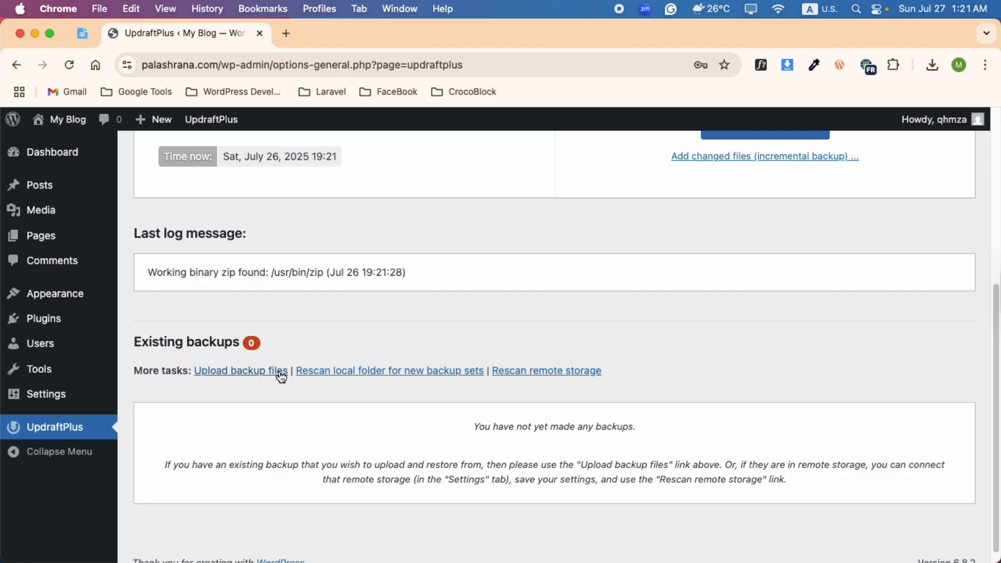
drag(291, 371, 200, 370)
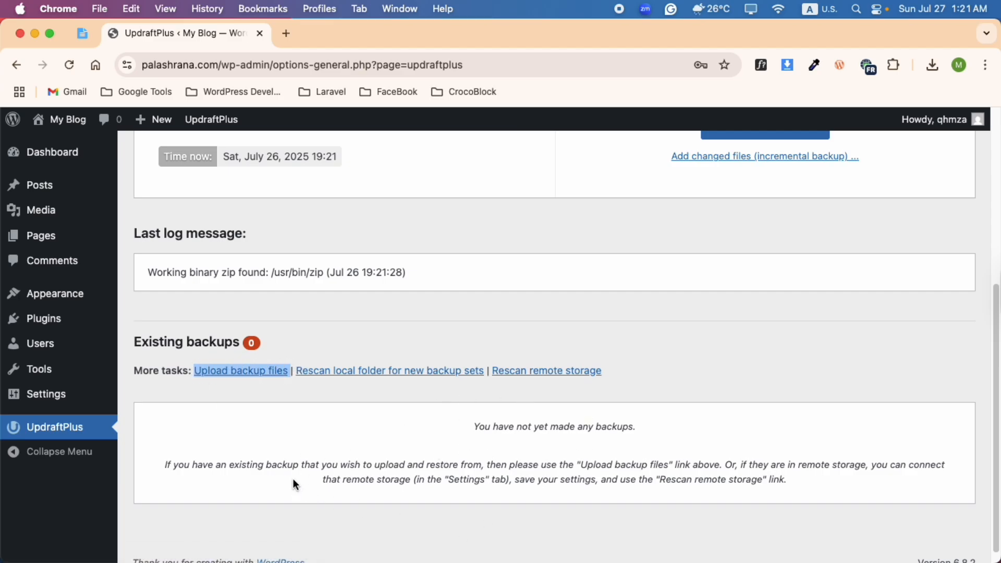
click(231, 372)
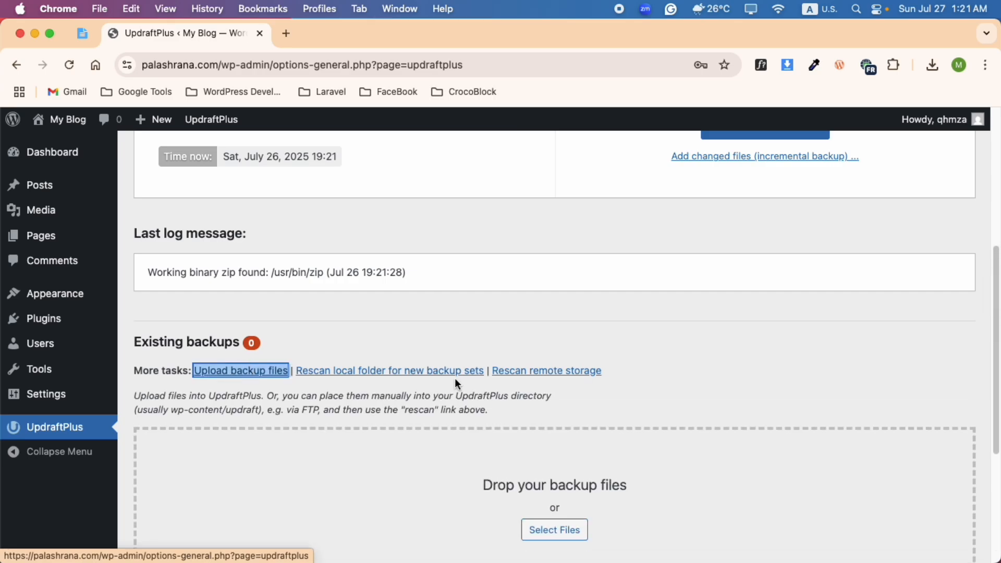
scroll(521, 401, down, 3)
click(555, 383)
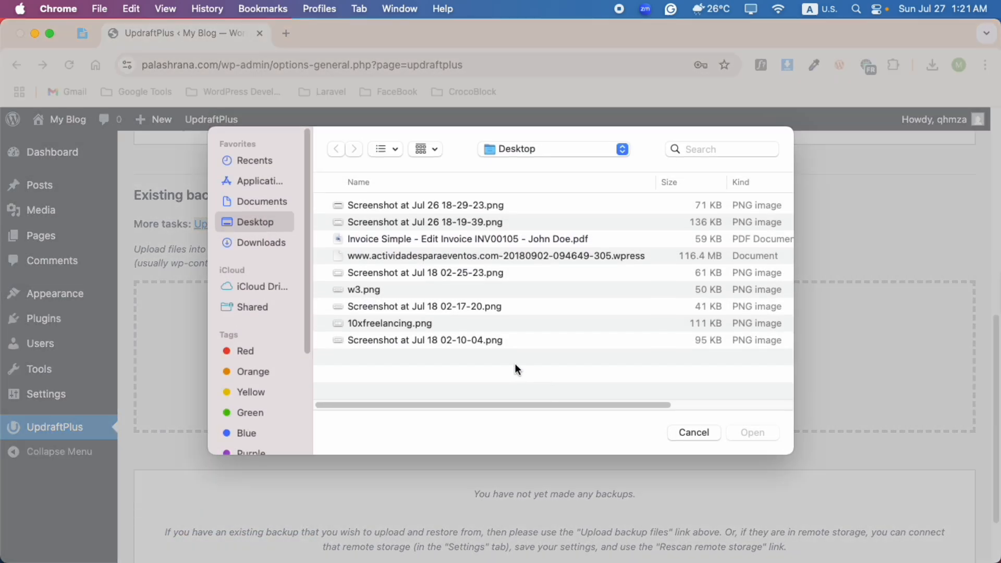
click(257, 243)
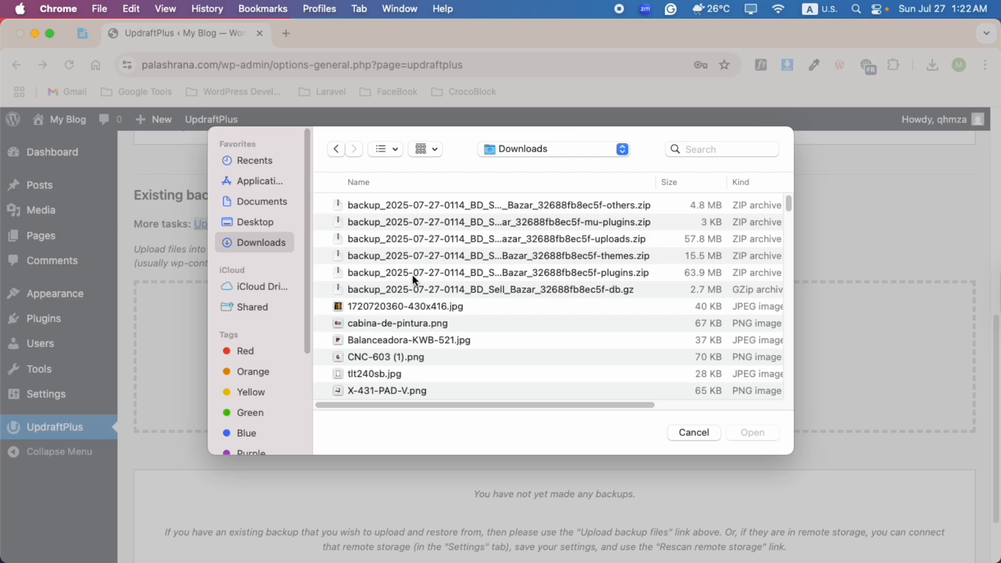
drag(323, 204, 373, 288)
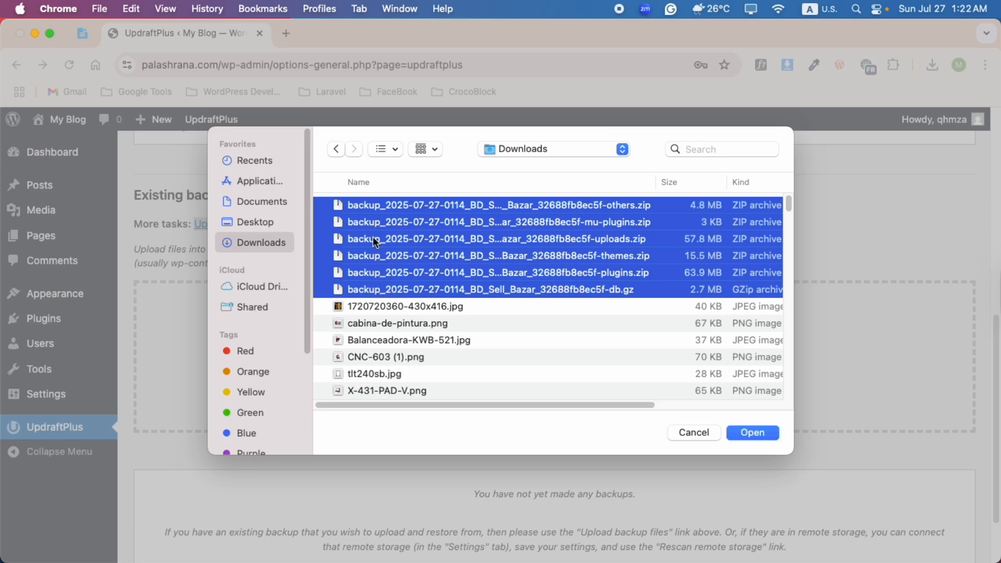
click(753, 433)
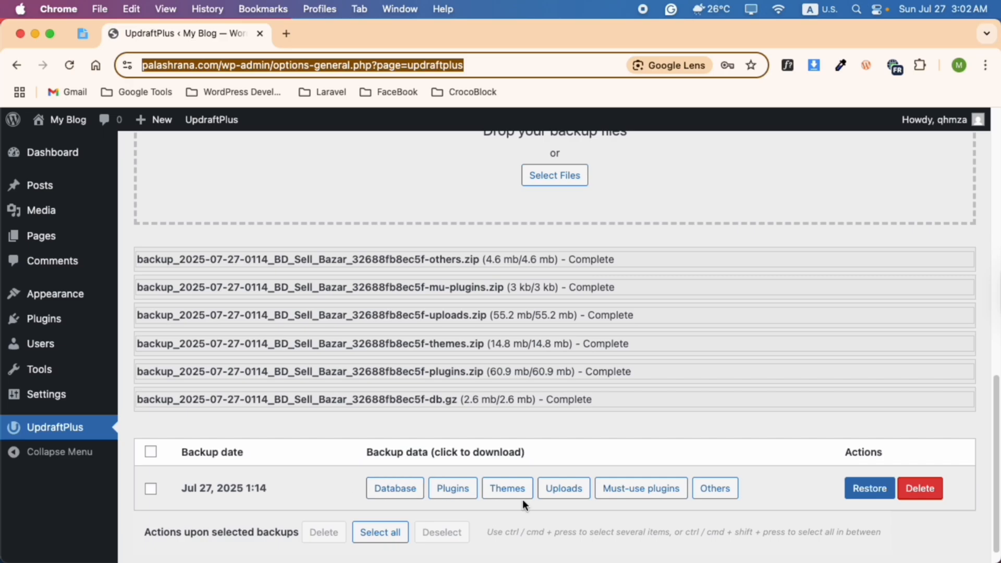
Reload the UpdraftPlus page, start restoring the Jul 27, 2025 1:14 backup and select all six components, from Plugins to Database.
click(71, 70)
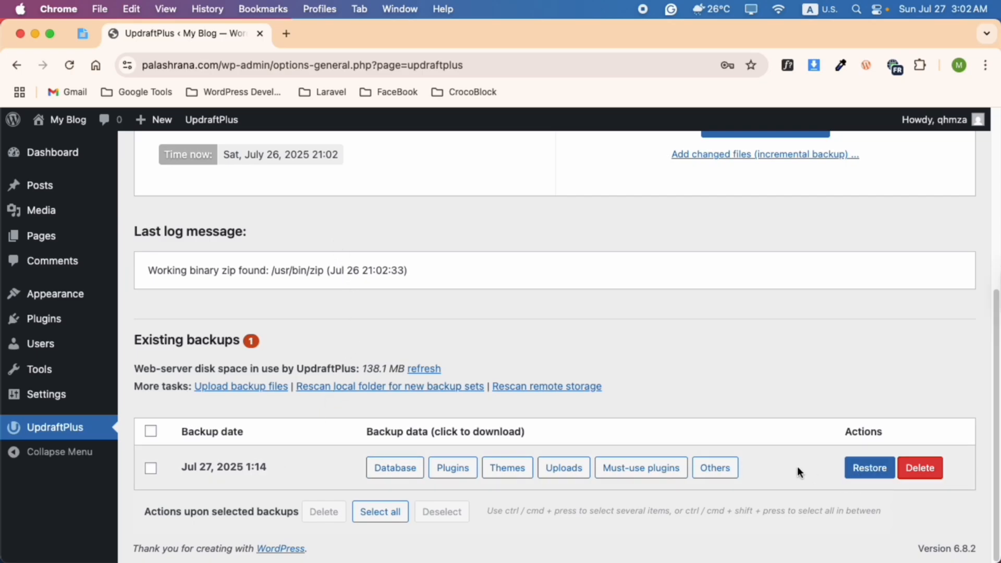
click(859, 472)
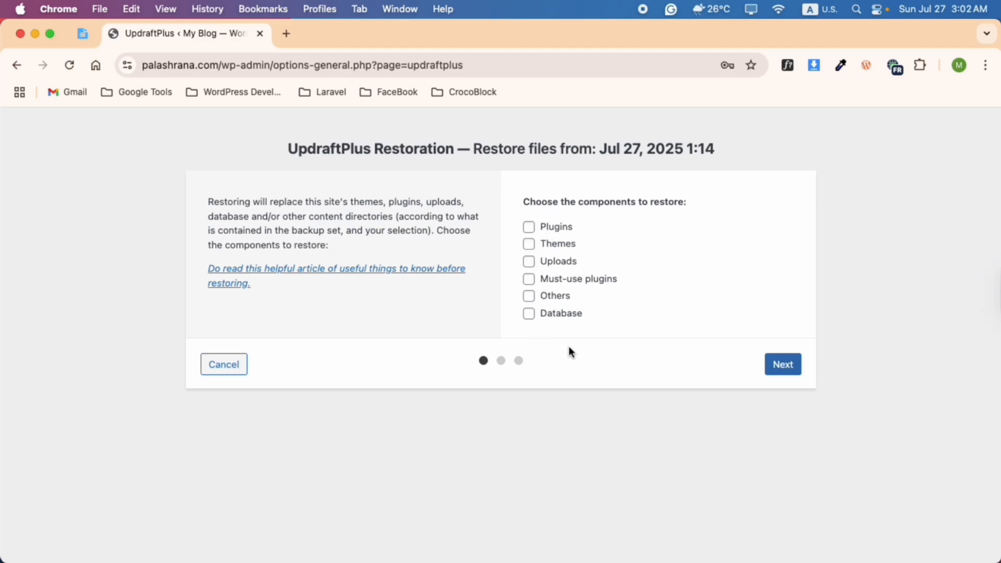
click(530, 227)
click(530, 244)
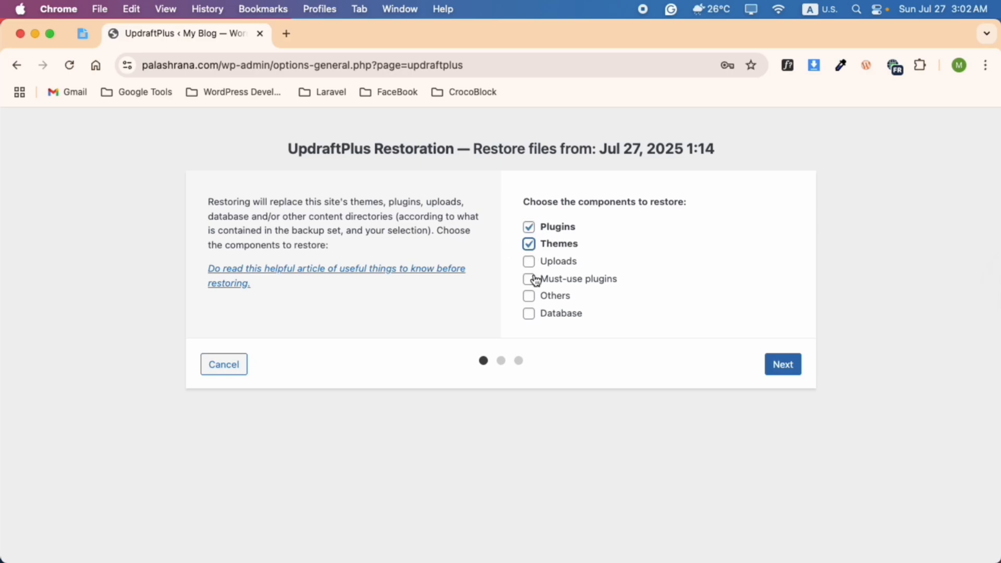
click(532, 262)
click(530, 279)
click(530, 295)
click(531, 313)
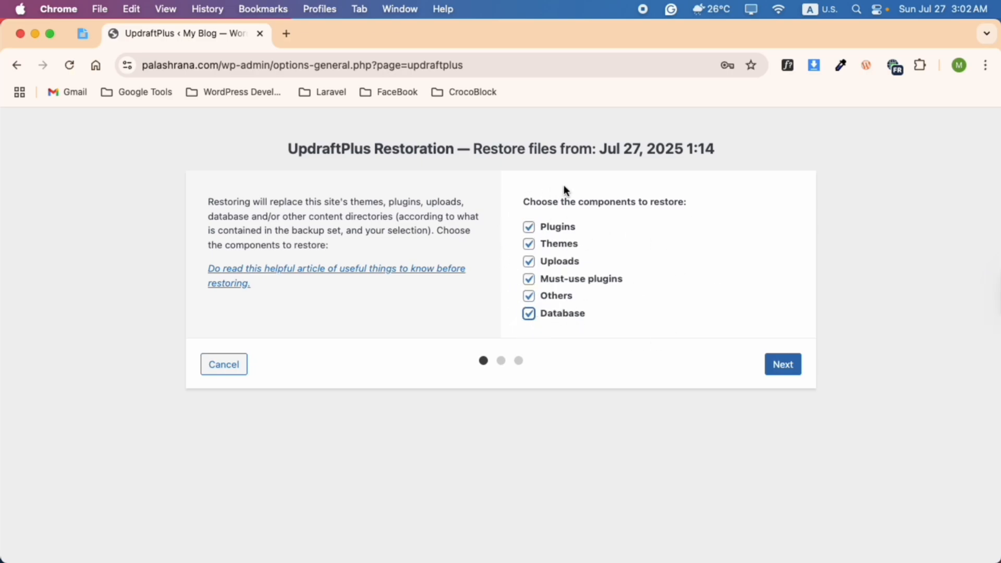
Exclude Database from the selected components and run the restore of plugins, themes, uploads, must-use plugins and others.
click(531, 315)
click(533, 313)
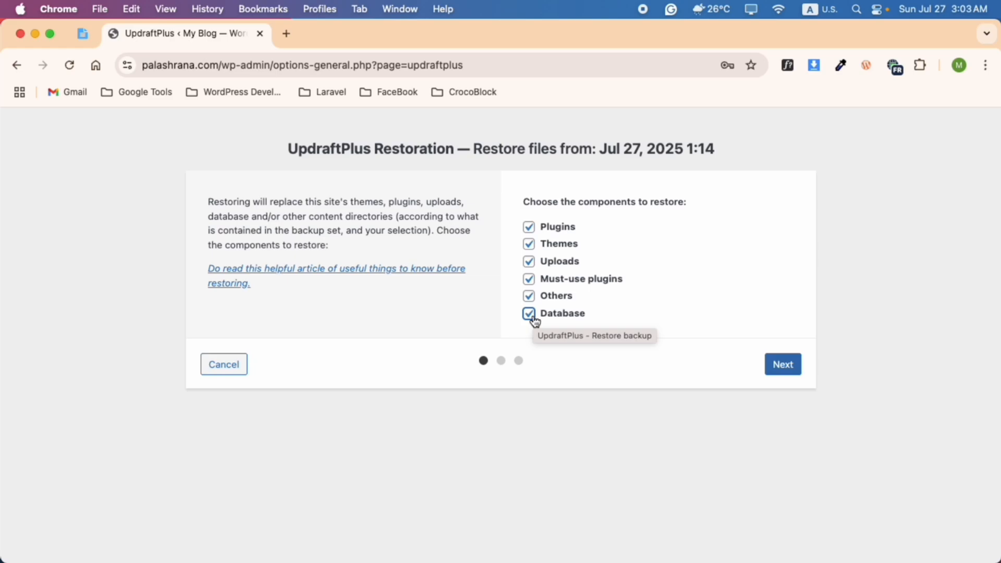
click(531, 314)
click(787, 370)
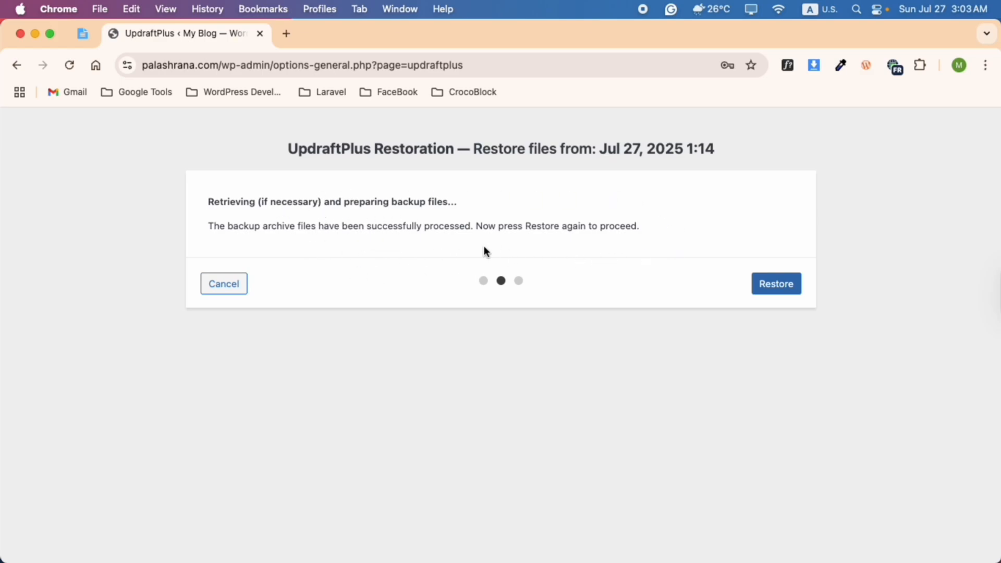
click(770, 287)
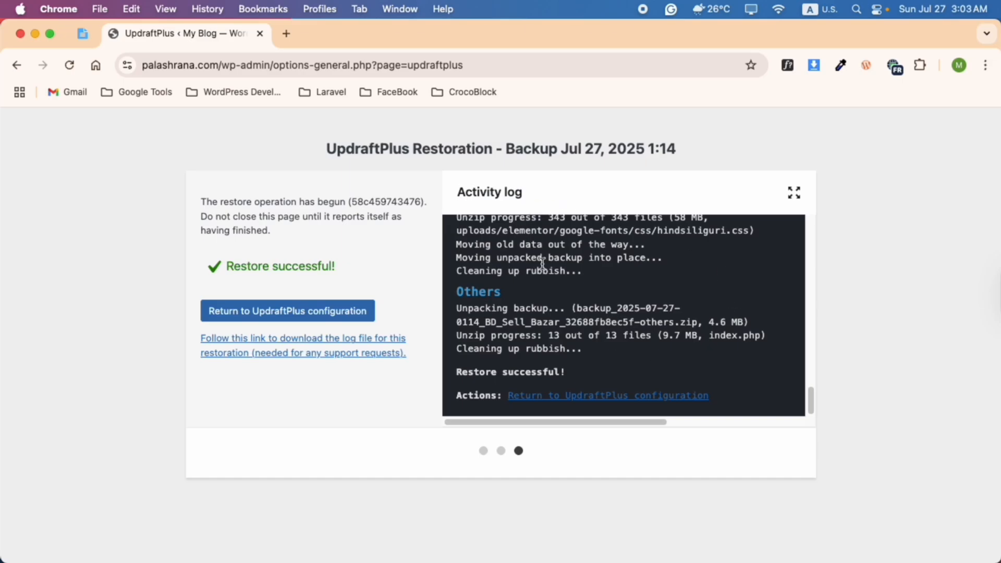
Return to the UpdraftPlus configuration, delete the old folders from before the restore, and go back to the configuration page.
click(290, 313)
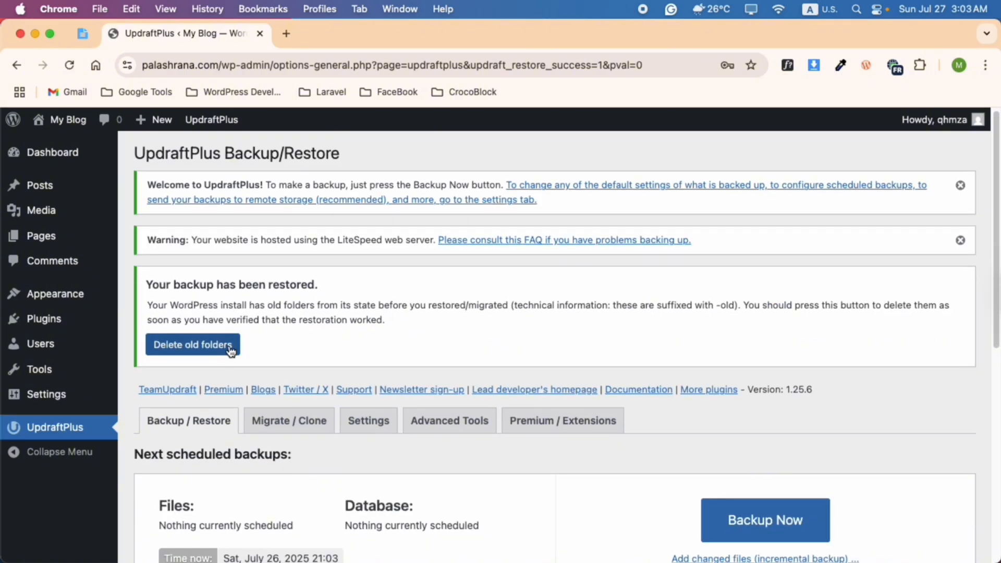
click(199, 351)
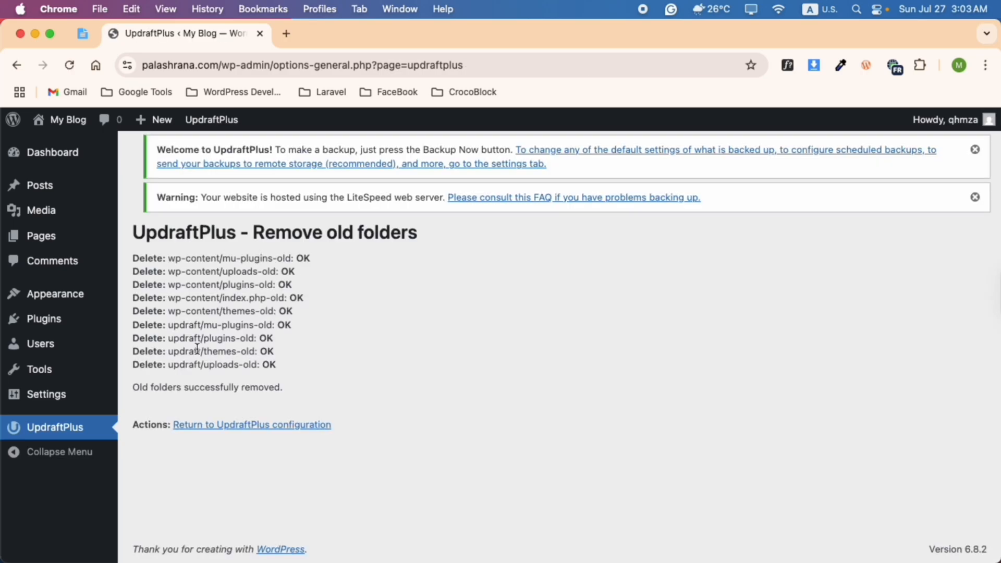
click(253, 430)
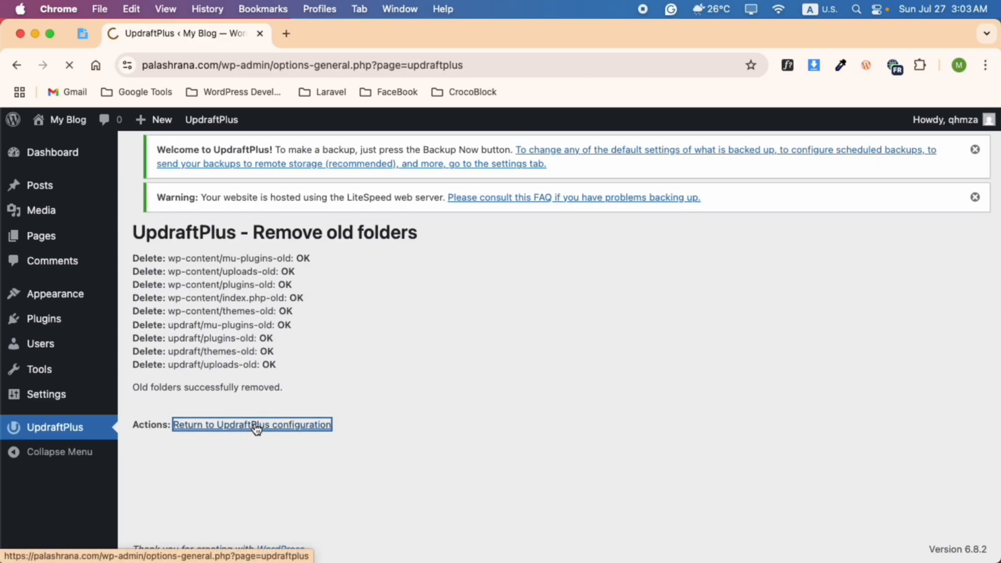
Restore only the Database component of the Jul 27, 2025 1:14 backup, with search and replace of the site location in the database enabled.
scroll(415, 343, down, 10)
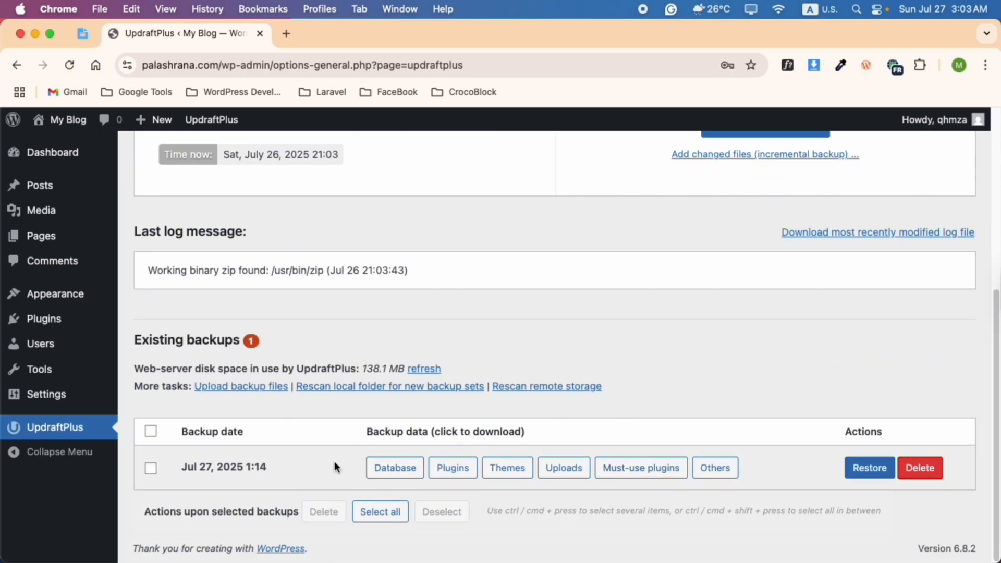
click(853, 472)
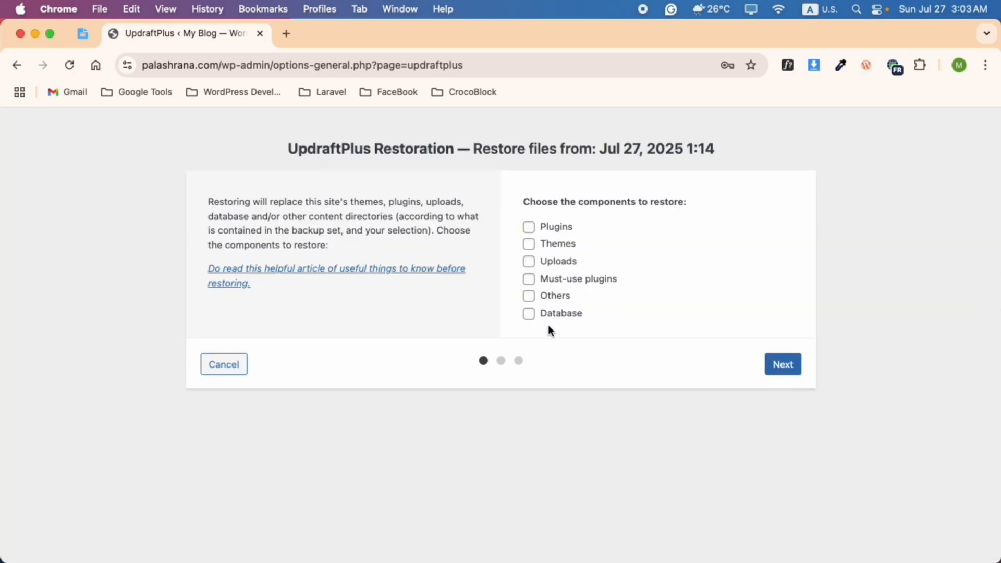
click(529, 313)
click(783, 365)
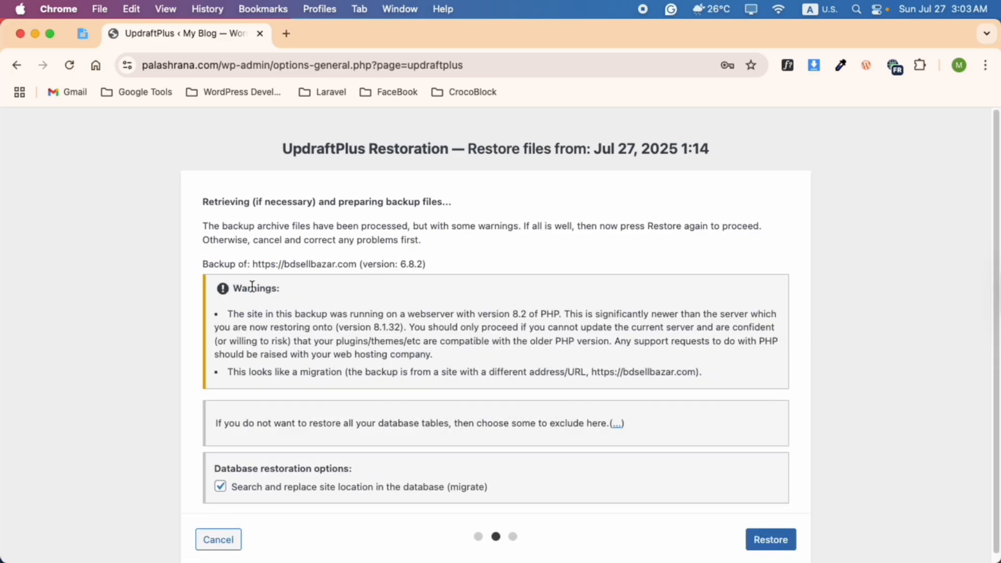
drag(255, 264, 356, 266)
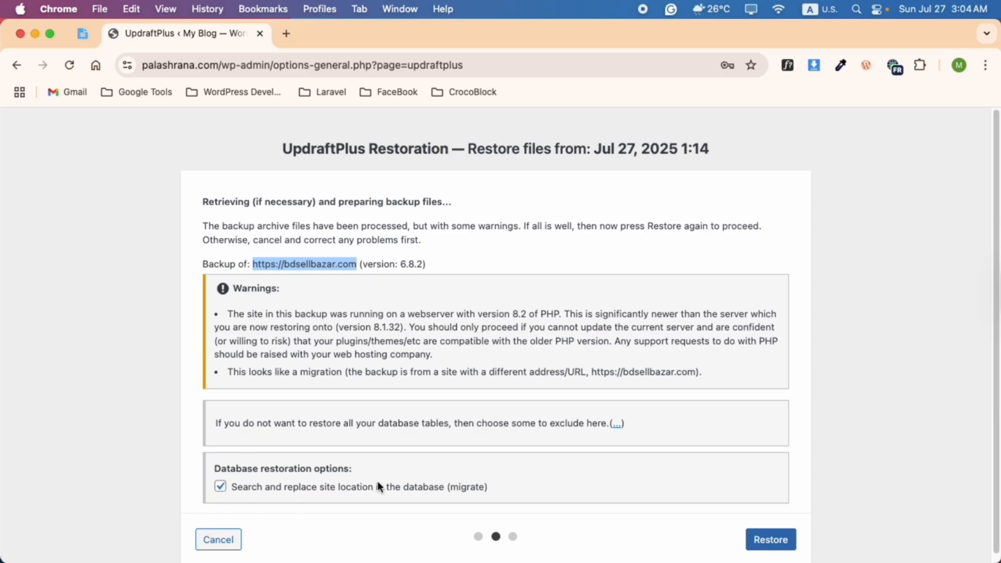
scroll(715, 503, down, 1)
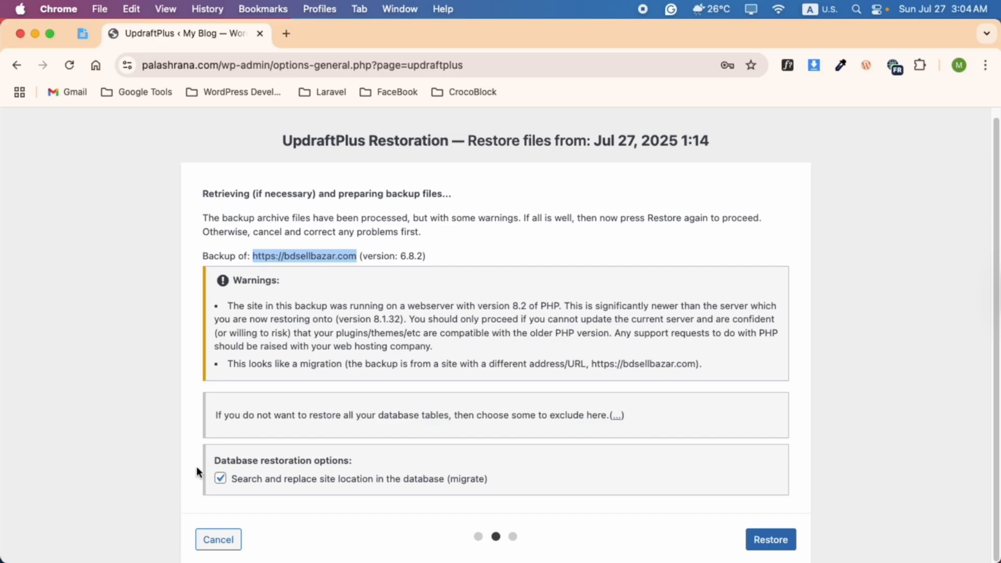
click(757, 547)
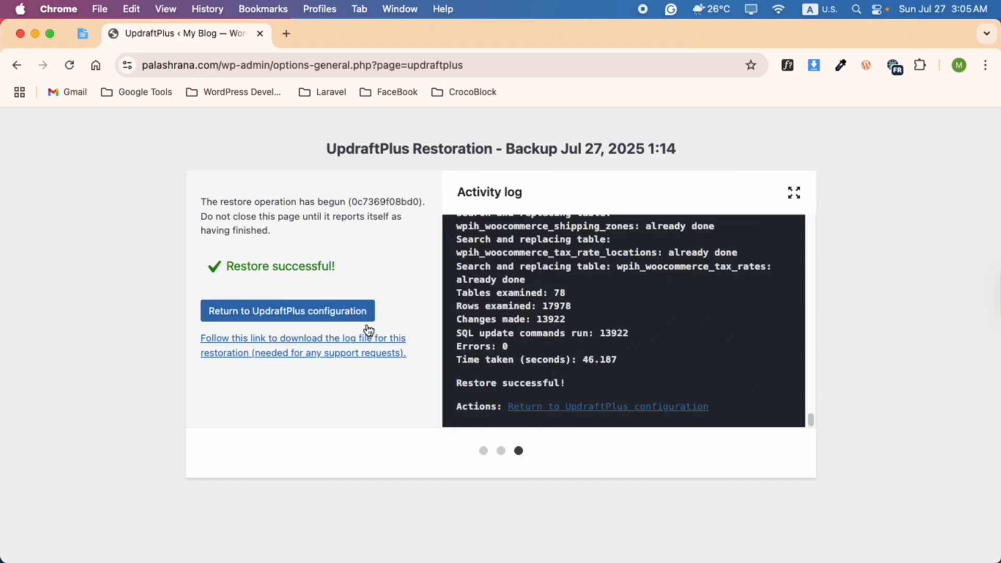
Try to log back in after the restore with the destination site's saved username and password, checking the username against the online notepad.
click(233, 320)
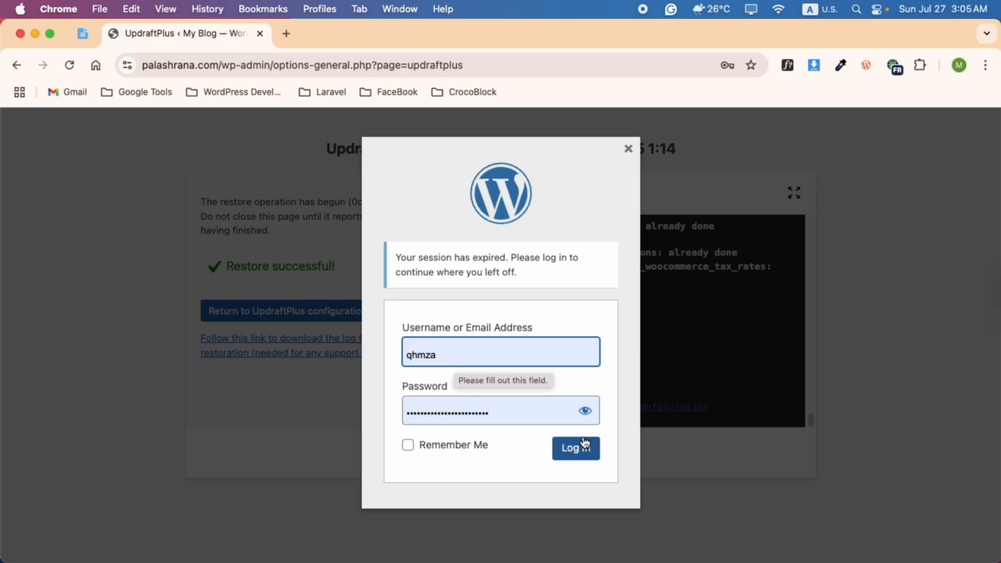
click(565, 447)
click(450, 352)
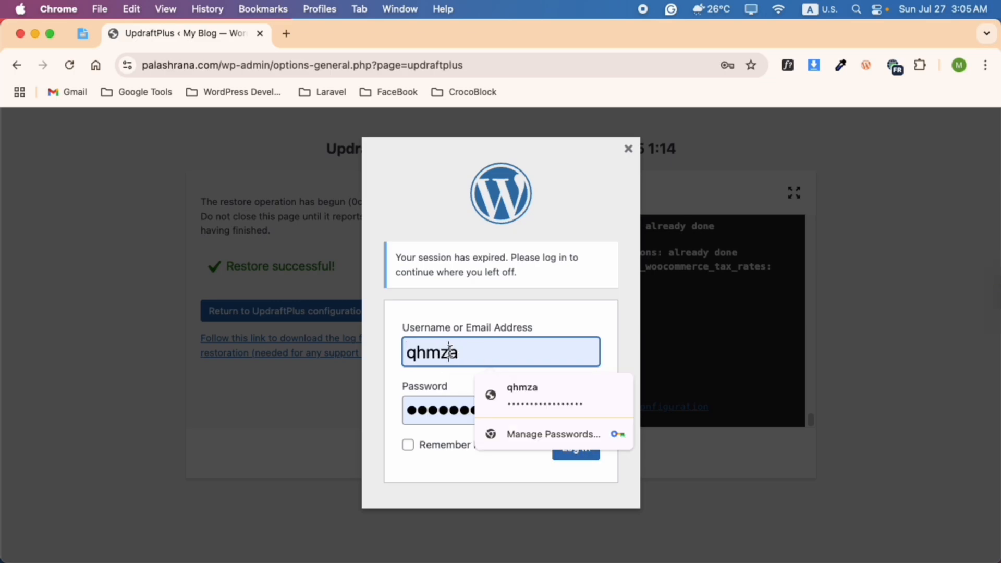
click(505, 396)
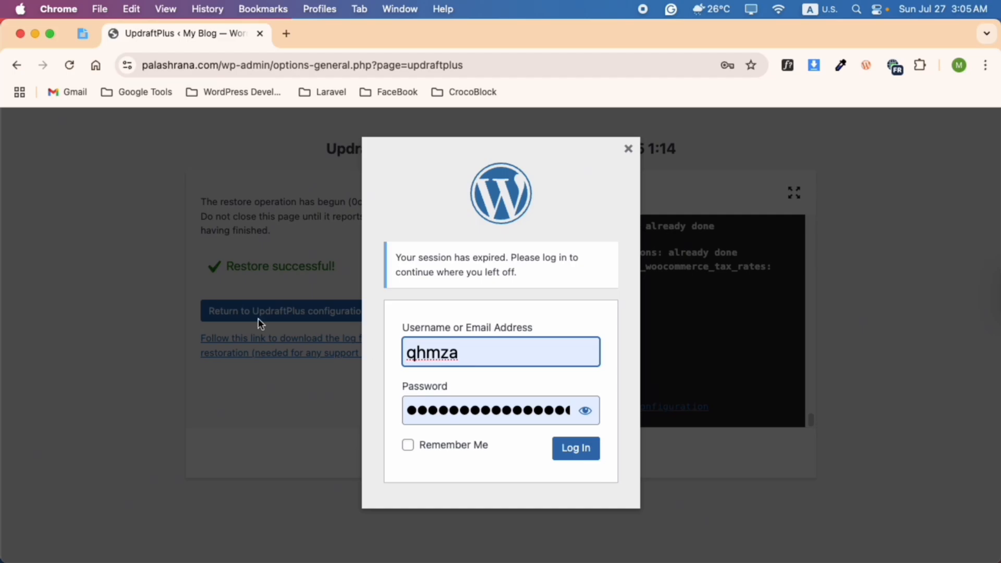
click(82, 34)
click(142, 403)
double_click(142, 402)
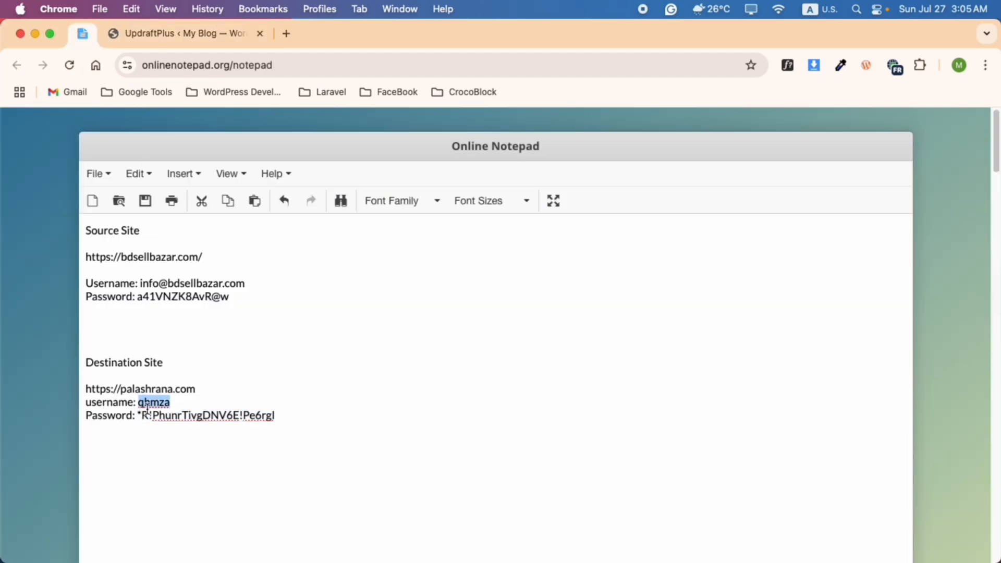
click(179, 39)
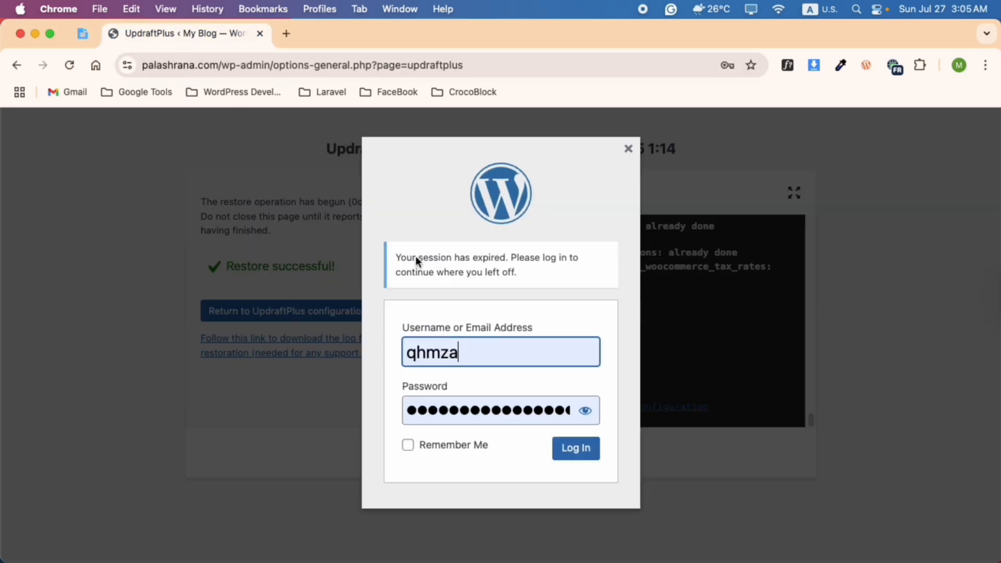
click(577, 460)
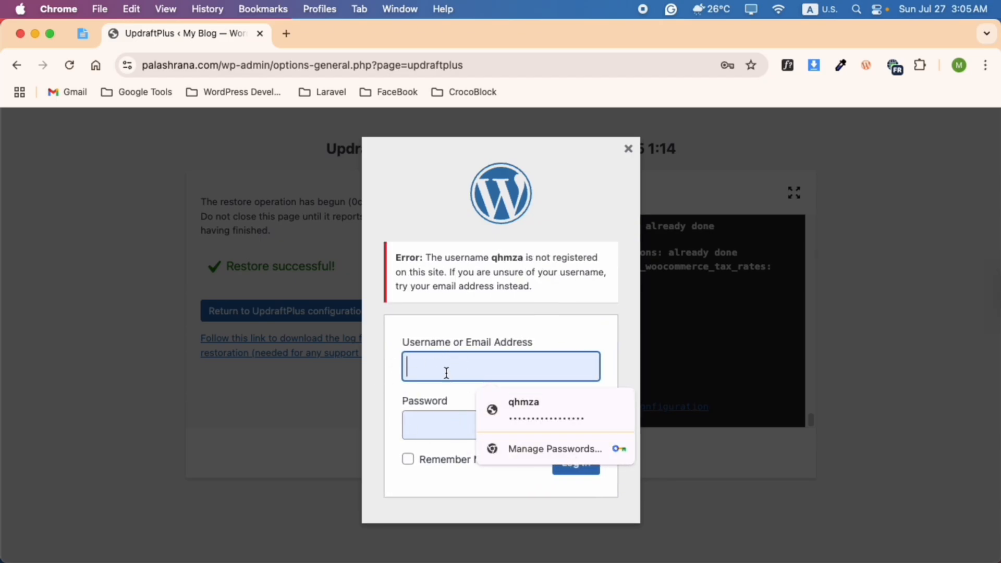
Copy the source site's username from the online notepad into the username field of the WordPress login form.
click(73, 43)
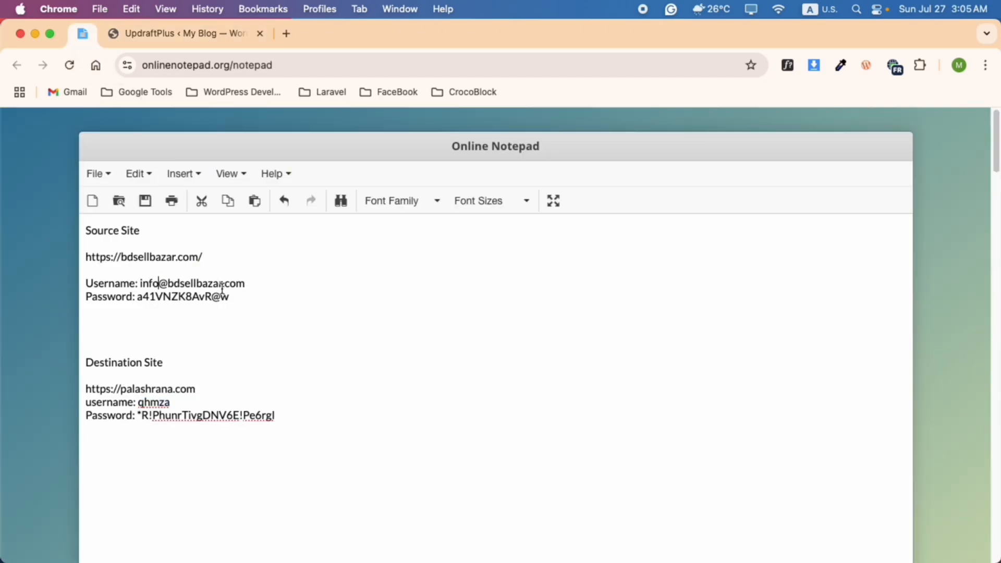
drag(245, 284, 139, 285)
key(super+c)
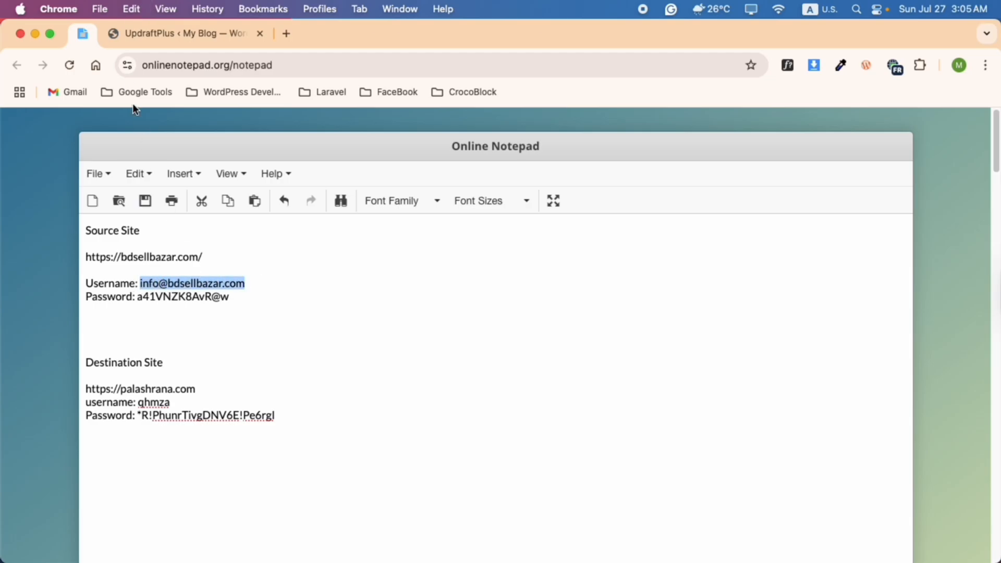
click(139, 33)
key(super+v)
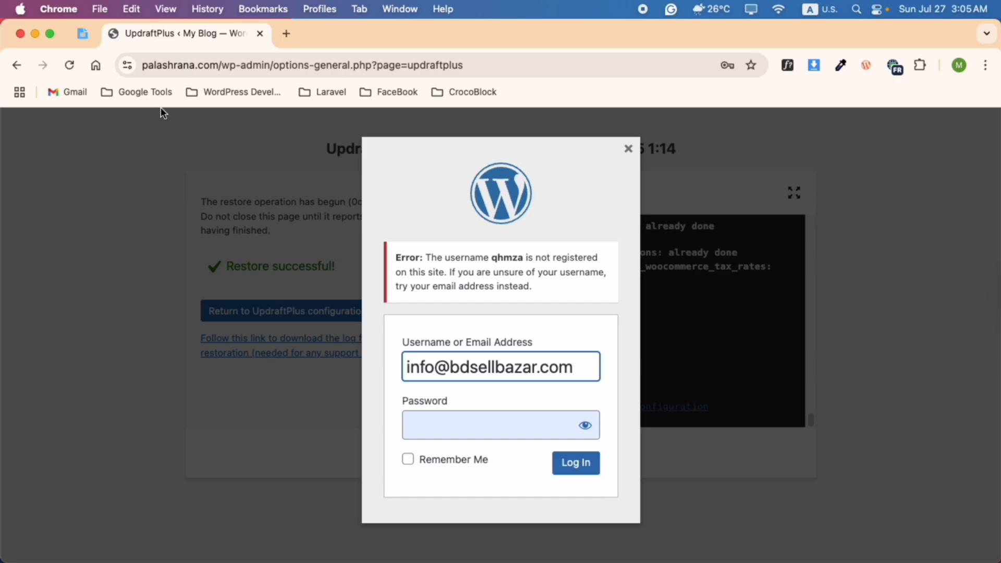
Copy the source site's password from the notepad into the password field, log in with Remember Me and save the credentials in the browser.
click(84, 34)
drag(233, 295, 138, 297)
key(super+c)
click(188, 34)
click(467, 422)
key(super+v)
click(443, 462)
click(578, 470)
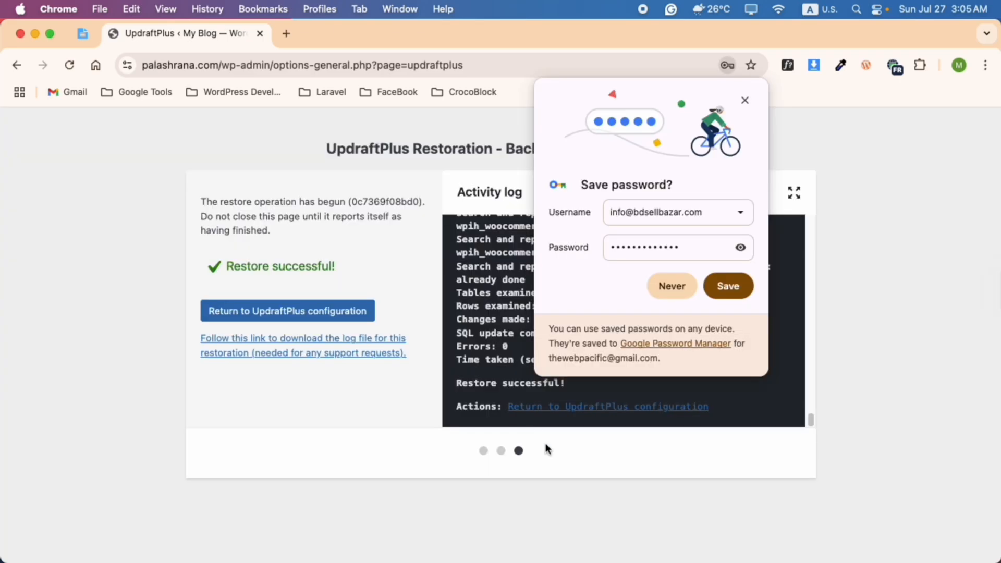
click(715, 285)
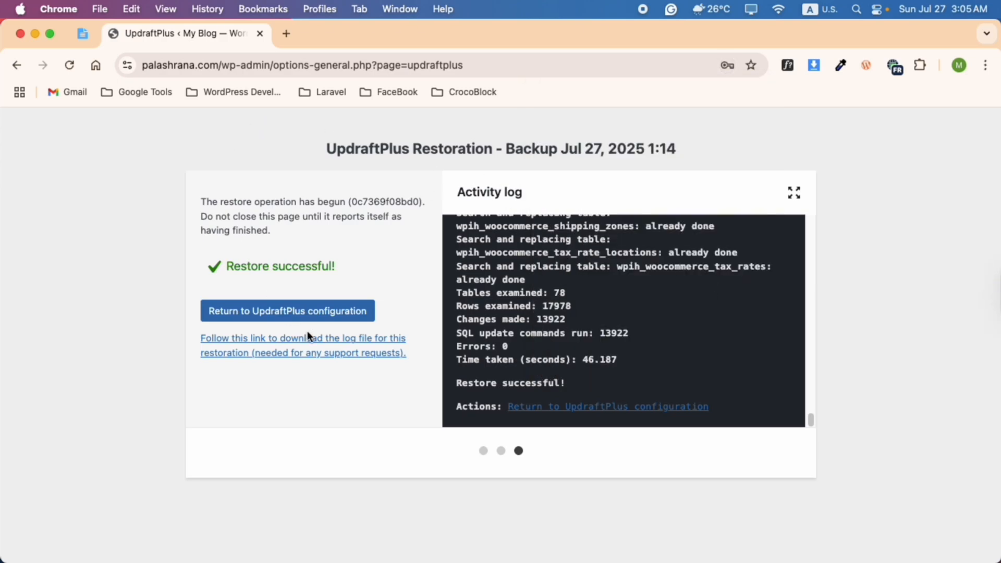
Return to the UpdraftPlus configuration page and look over the restored site's backup settings and existing backups.
click(284, 319)
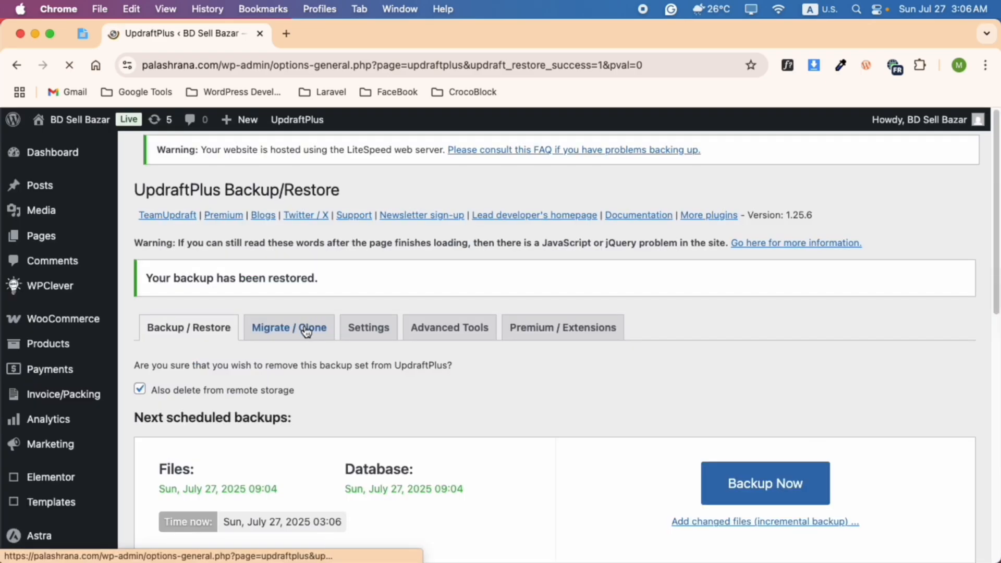
scroll(299, 298, down, 10)
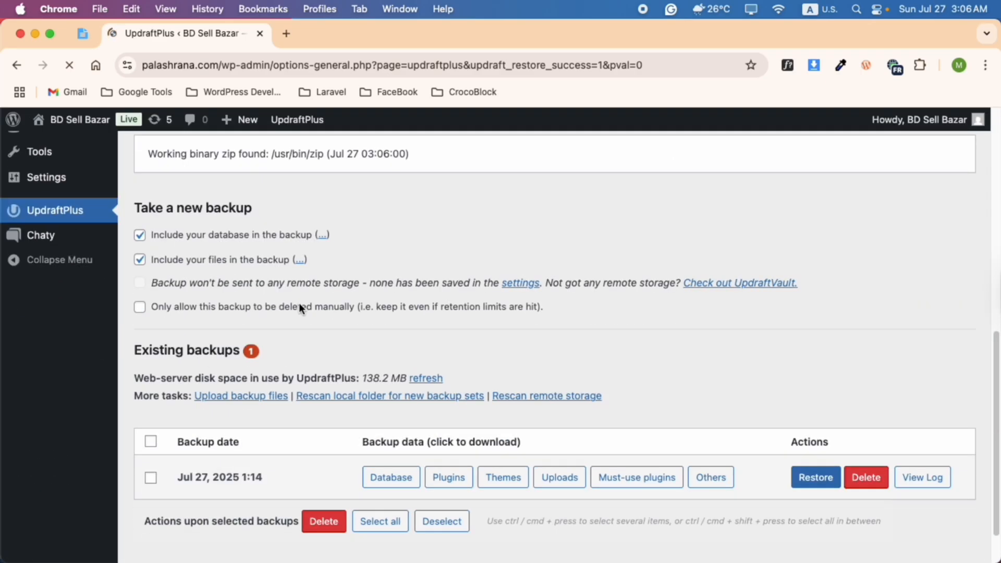
scroll(402, 344, up, 10)
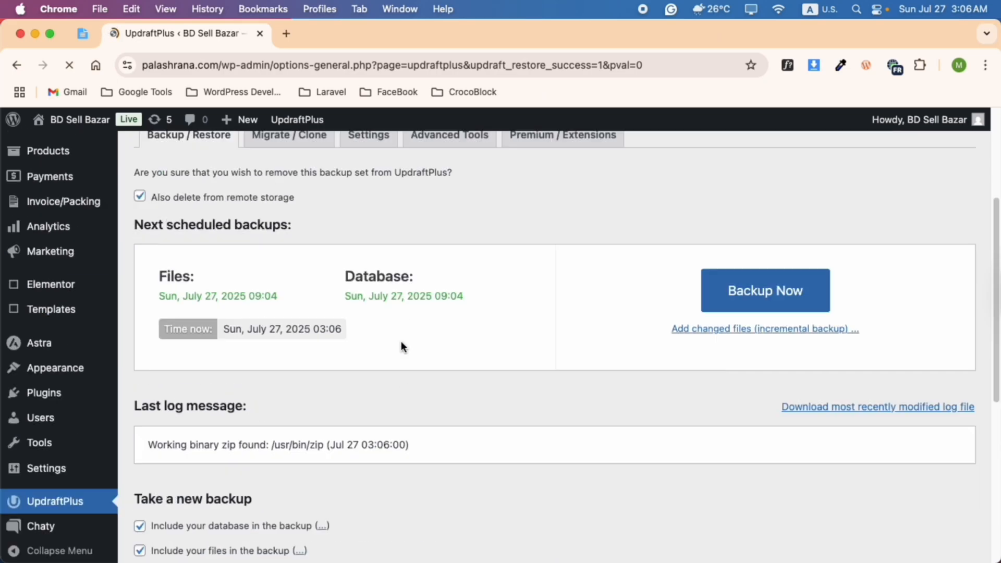
Copy the source site's URL from the online notepad and go back to the UpdraftPlus page.
click(83, 33)
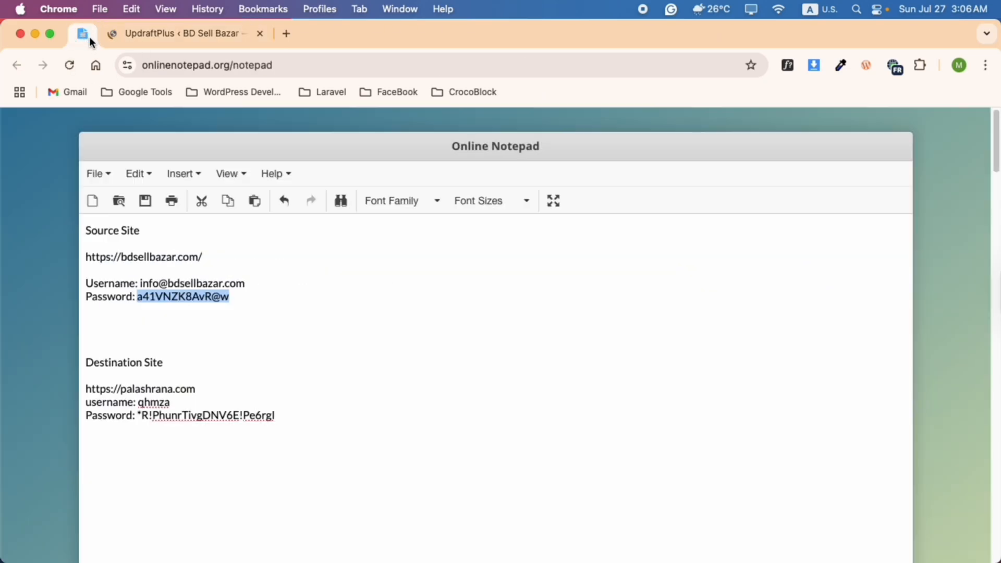
drag(208, 265, 85, 245)
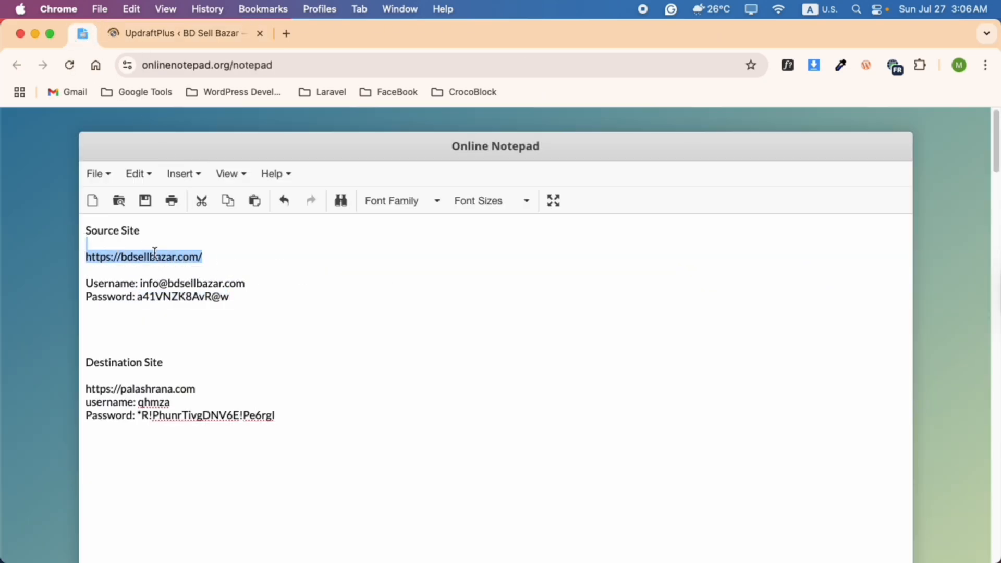
right_click(155, 255)
click(189, 232)
click(174, 39)
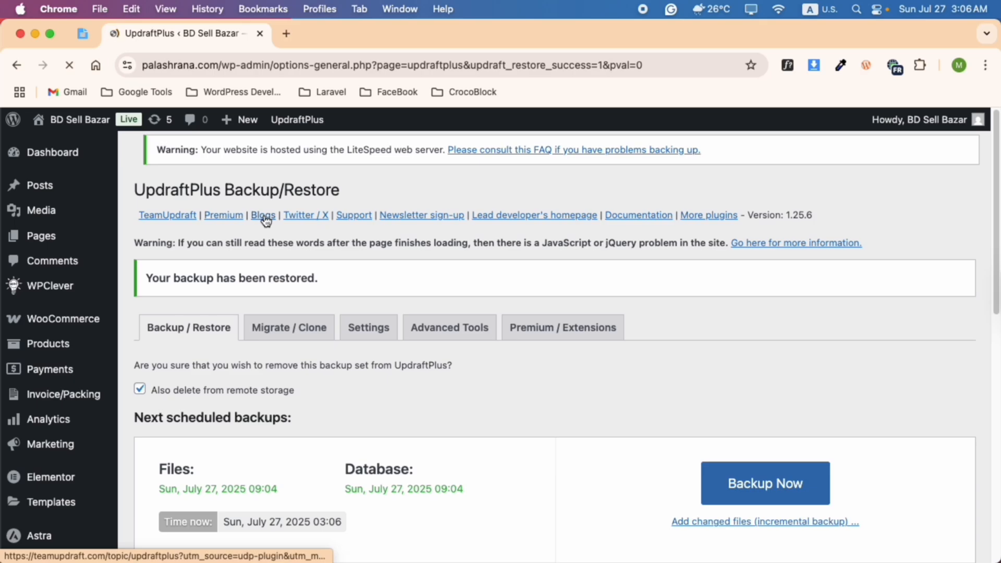
Open the restored palashrana.com site in a new tab and examine its homepage down to the footer.
mouse_move(79, 120)
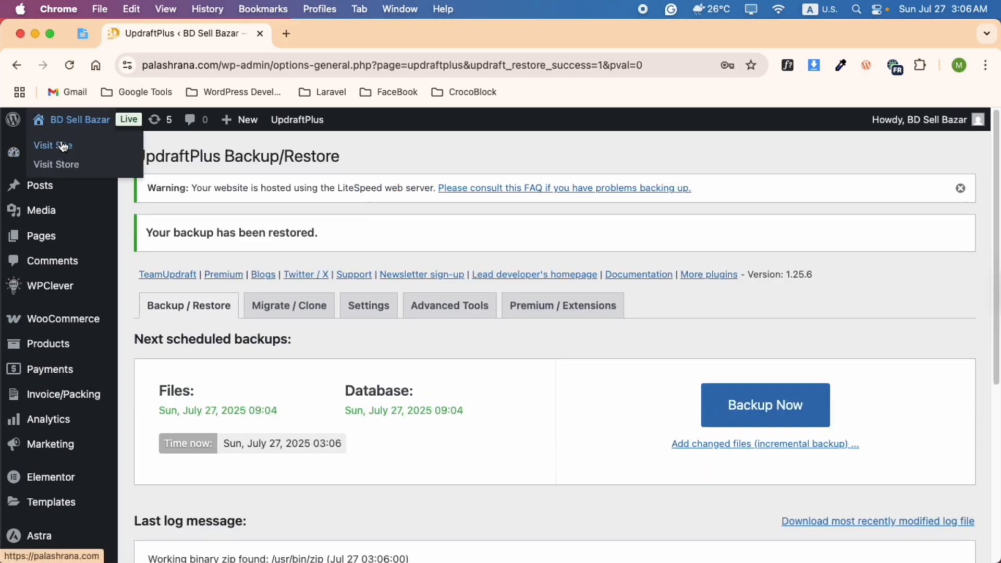
right_click(61, 143)
click(74, 151)
click(308, 35)
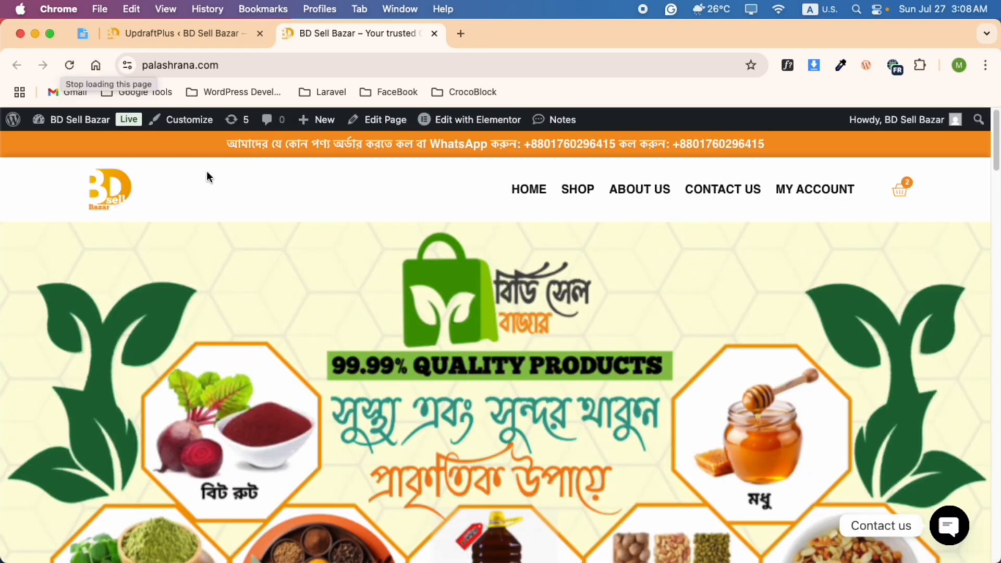
scroll(457, 233, down, 12)
scroll(449, 250, down, 15)
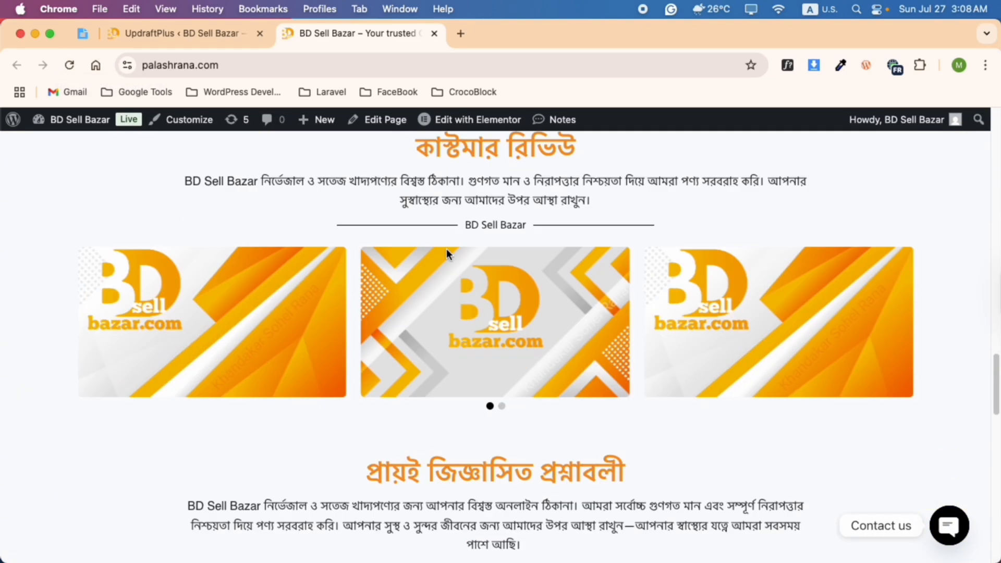
scroll(659, 318, down, 5)
scroll(660, 318, down, 2)
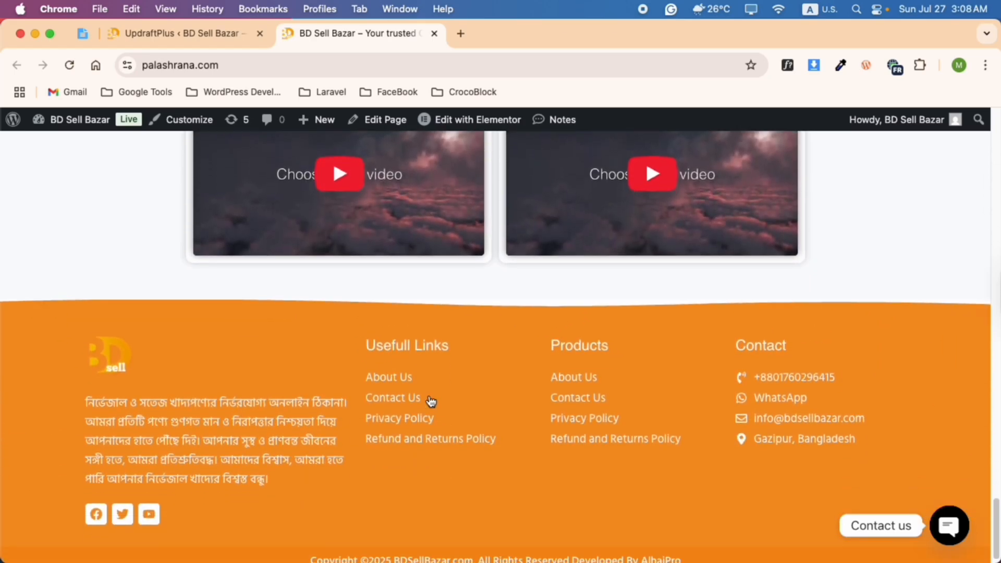
Copy the bdsellbazar.com URL from the online notepad and open the source site in a new tab.
click(82, 34)
right_click(143, 249)
click(132, 256)
right_click(134, 257)
click(170, 233)
click(462, 33)
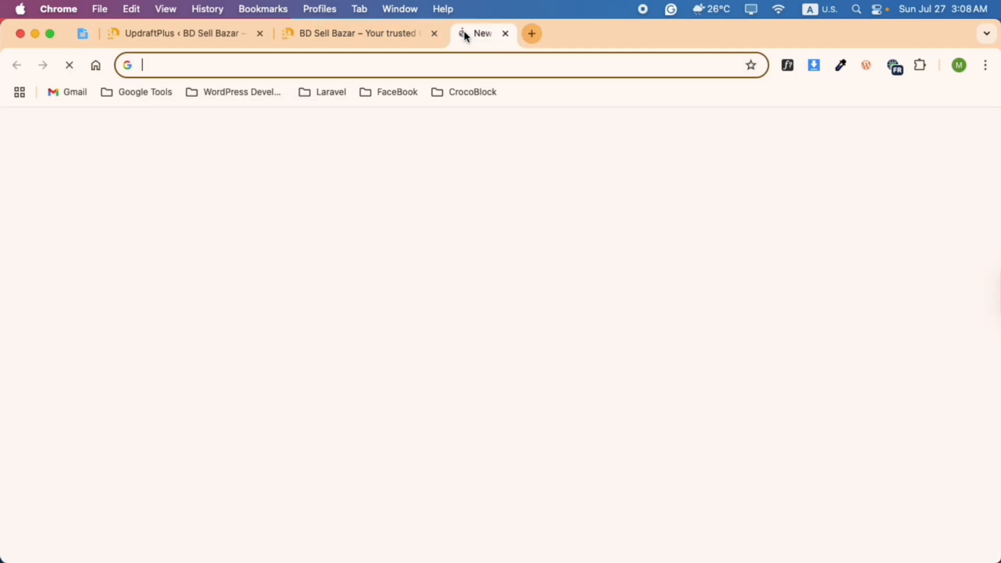
right_click(406, 61)
click(449, 167)
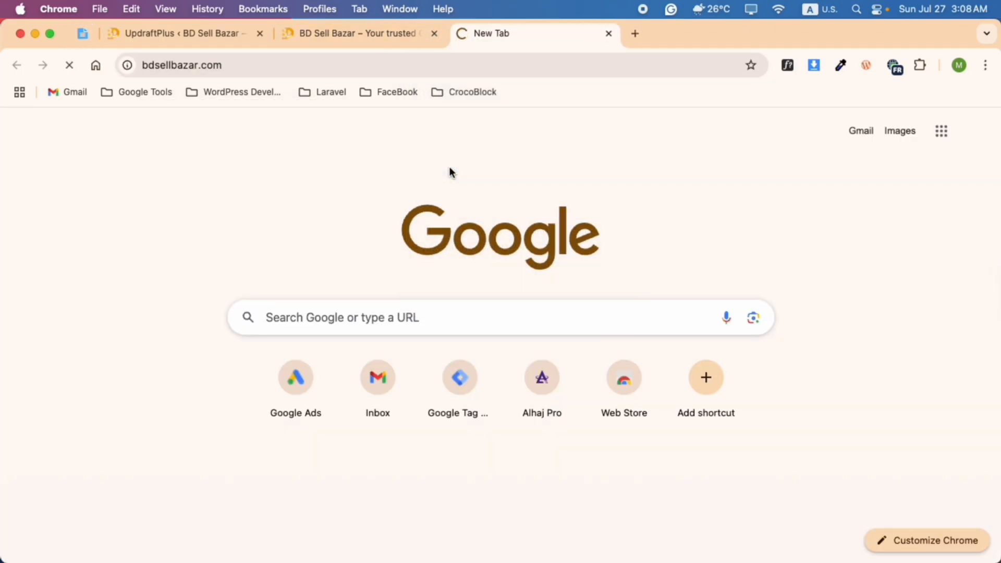
Compare the source site's homepage and footer with those of the migrated palashrana.com site.
scroll(562, 342, down, 20)
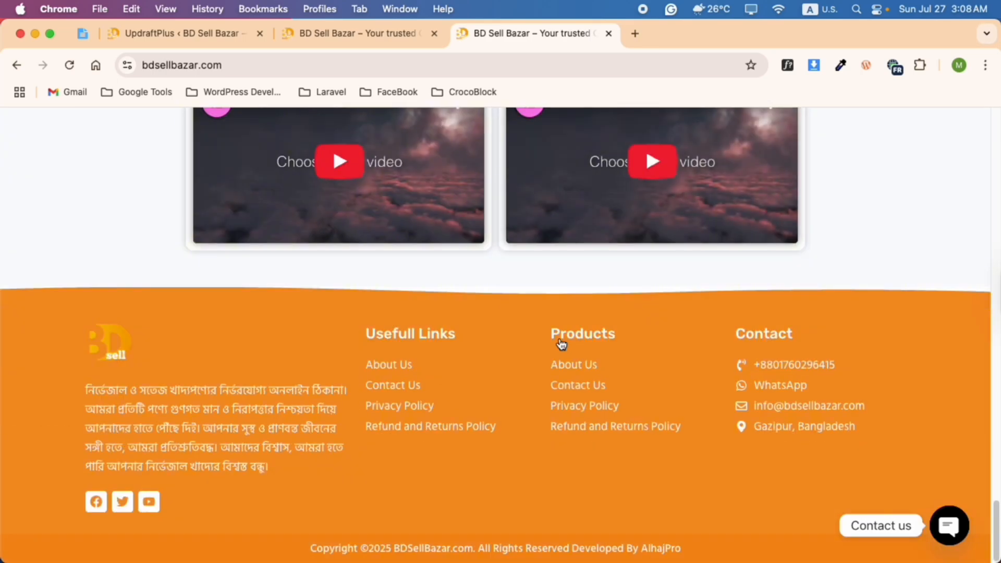
click(367, 33)
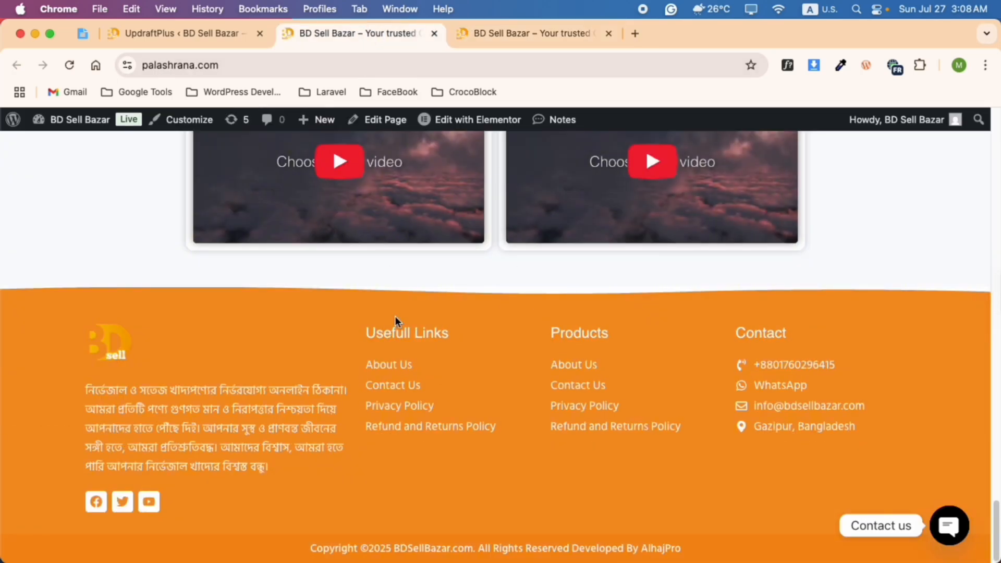
scroll(399, 362, up, 15)
scroll(402, 361, up, 5)
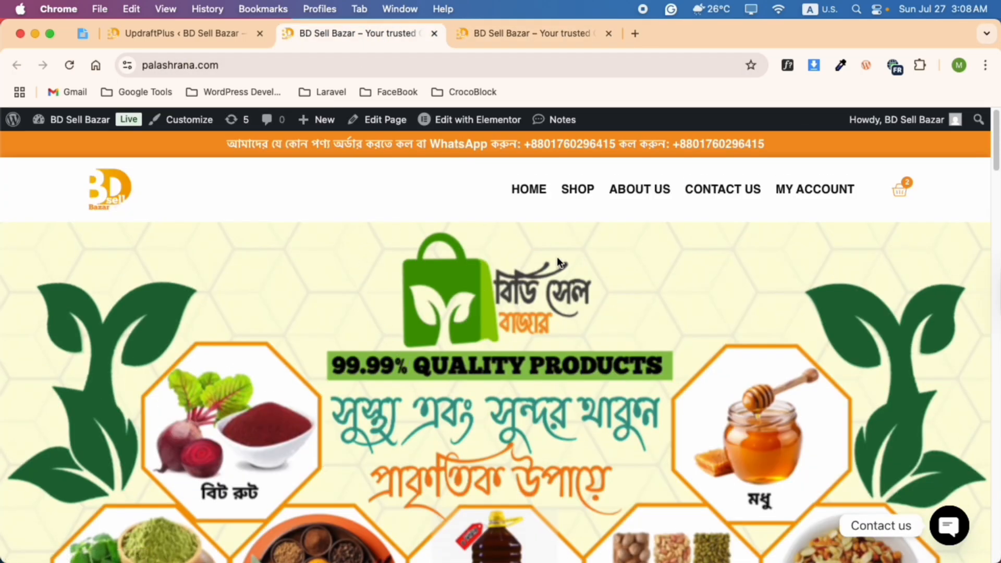
Go back to the palashrana.com admin area and open its General Settings page.
click(170, 33)
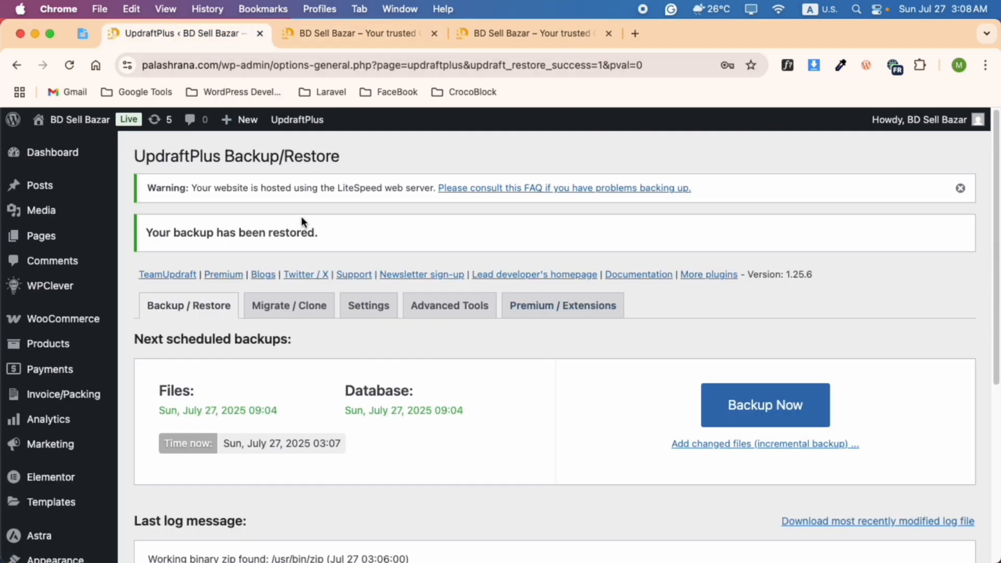
scroll(252, 392, down, 5)
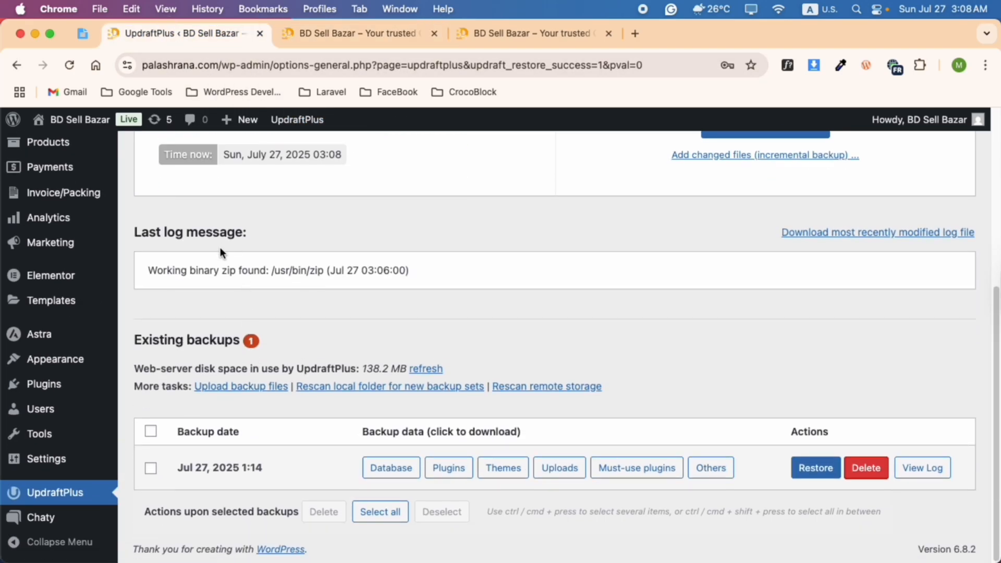
click(57, 460)
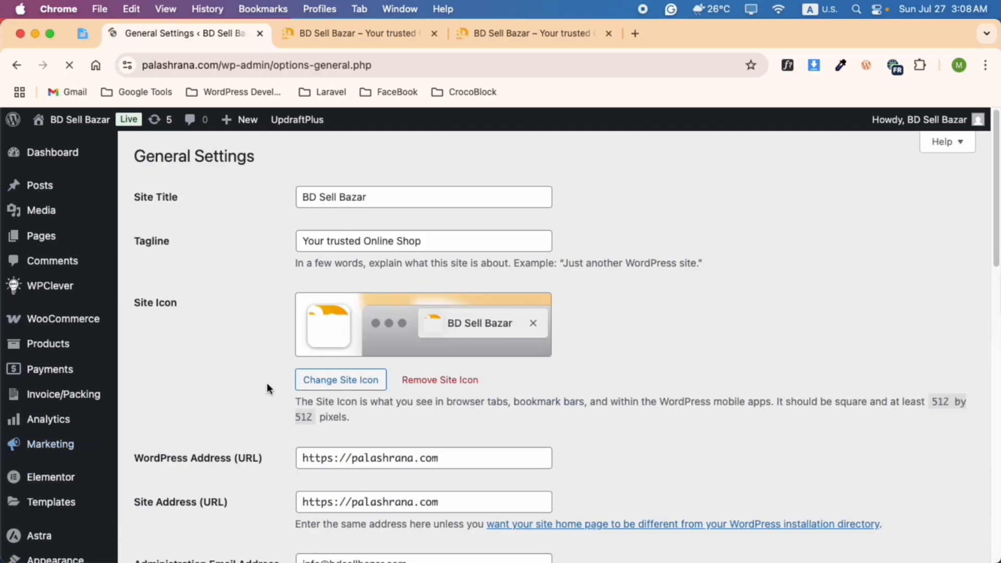
Change the site title to the site owner's full name and save the general settings.
drag(369, 196, 281, 201)
text(Palsh)
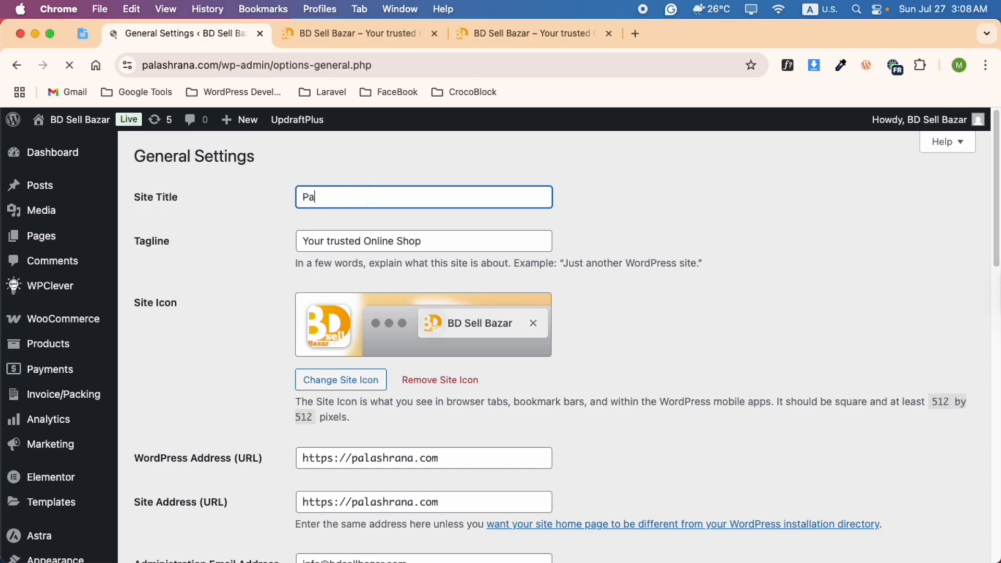
key(BackSpace)
key(BackSpace)
text(ash)
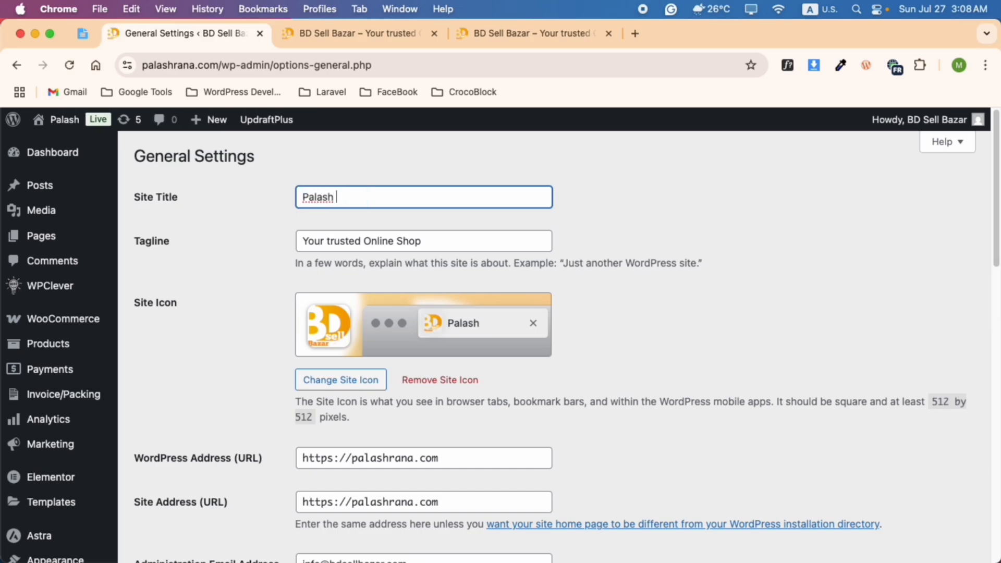
text(RAn)
key(BackSpace)
key(BackSpace)
text(ana)
scroll(182, 491, down, 15)
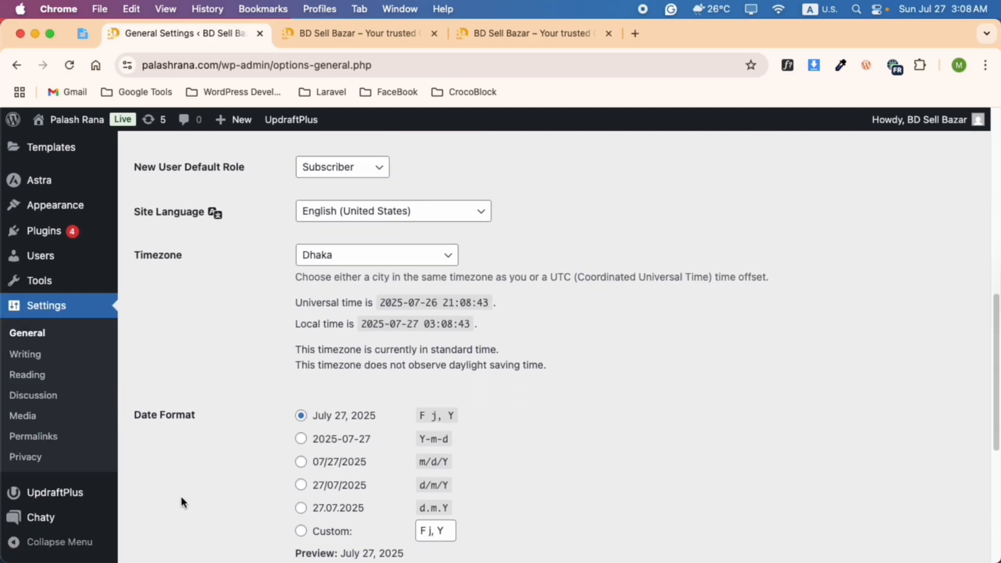
click(188, 487)
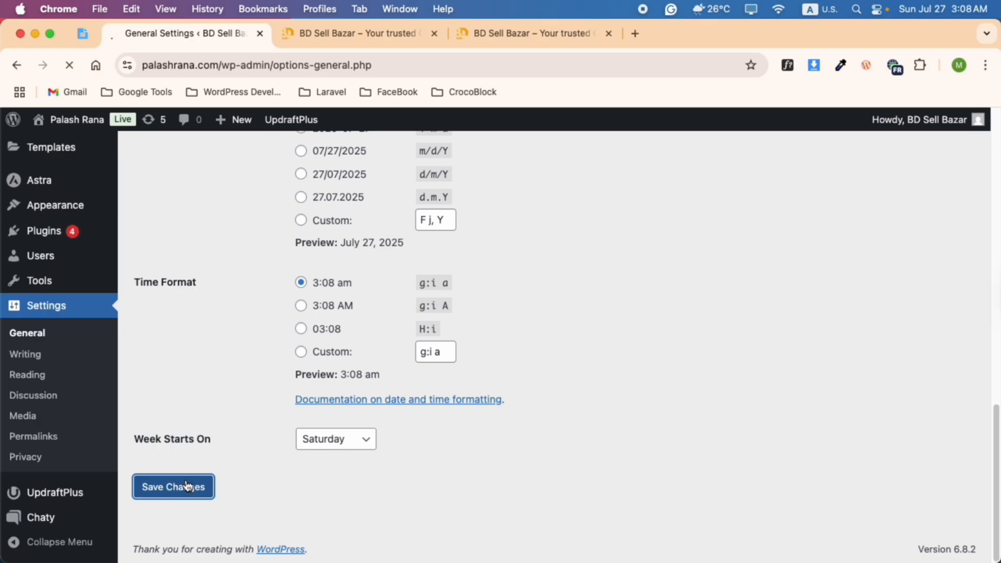
Reload the palashrana.com homepage, compare its title with the bdsellbazar.com source site, and close the source site.
click(342, 39)
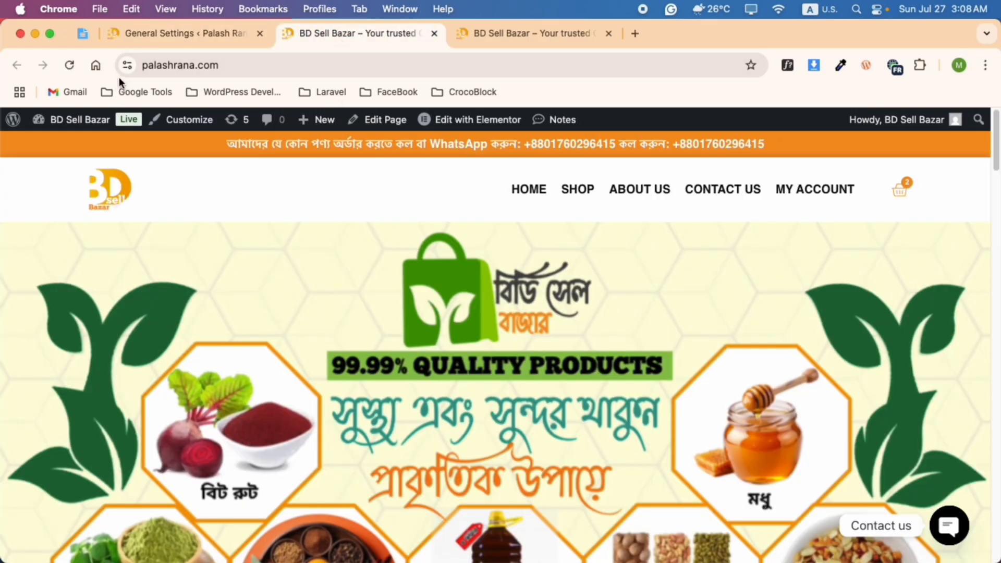
click(72, 67)
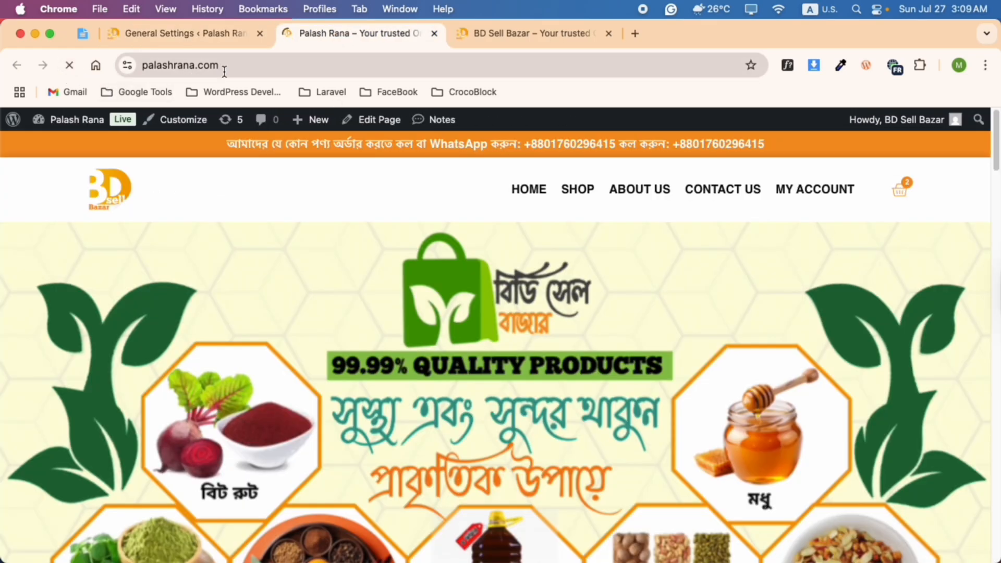
click(477, 35)
click(63, 68)
scroll(141, 268, up, 20)
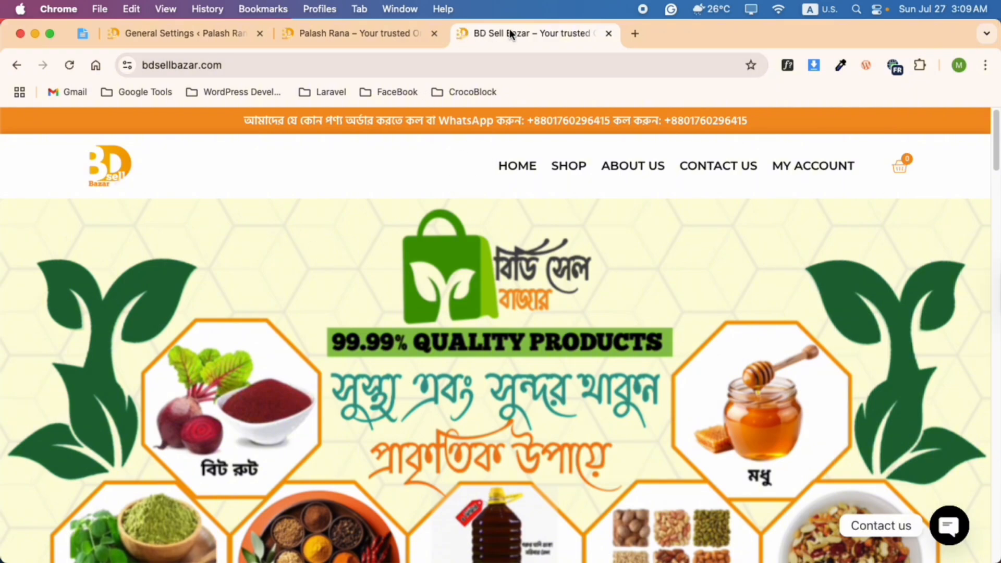
click(308, 34)
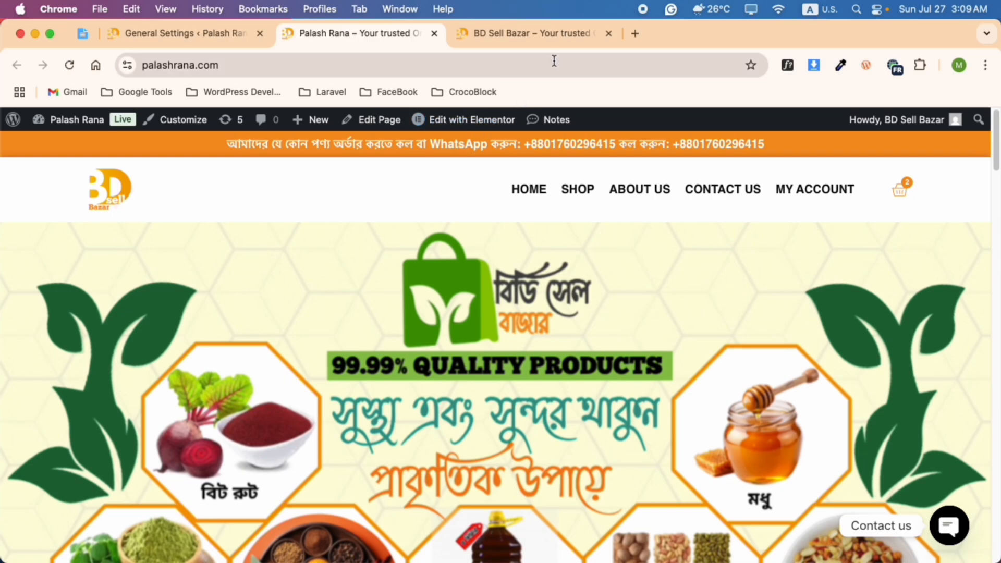
click(608, 33)
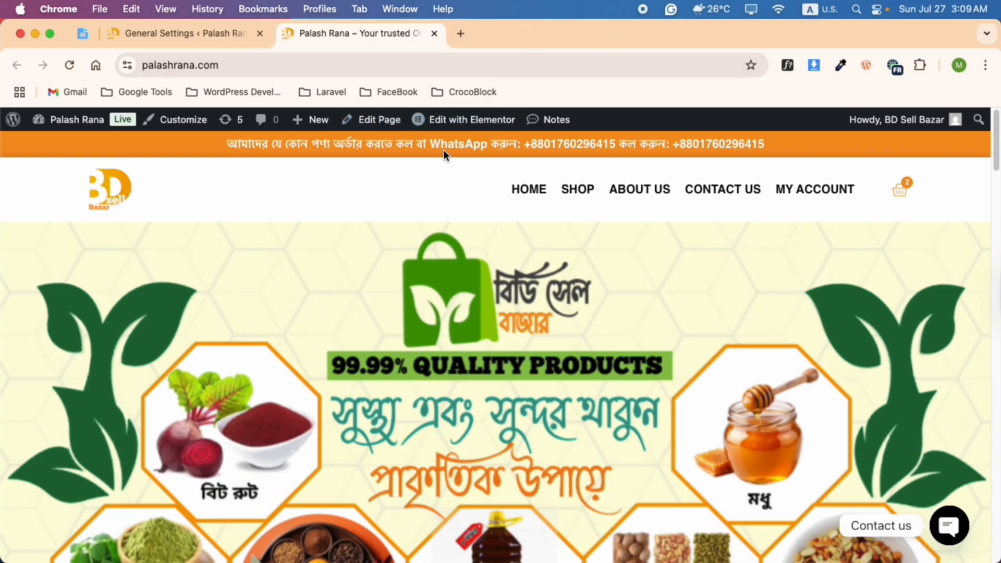
Open the Permalink Settings of palashrana.com and save them again with the Post name structure and the /product/ custom base.
click(125, 29)
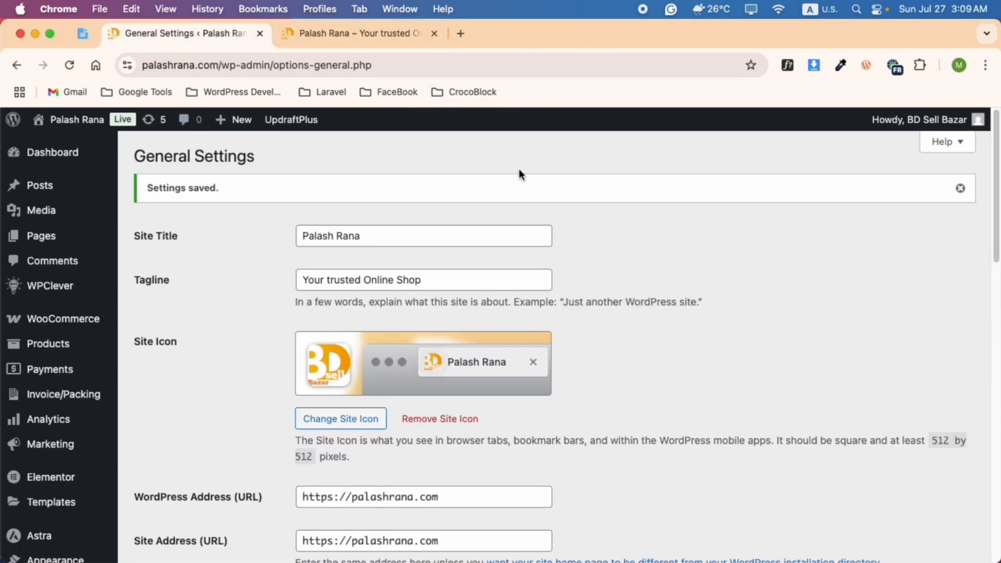
scroll(473, 314, down, 3)
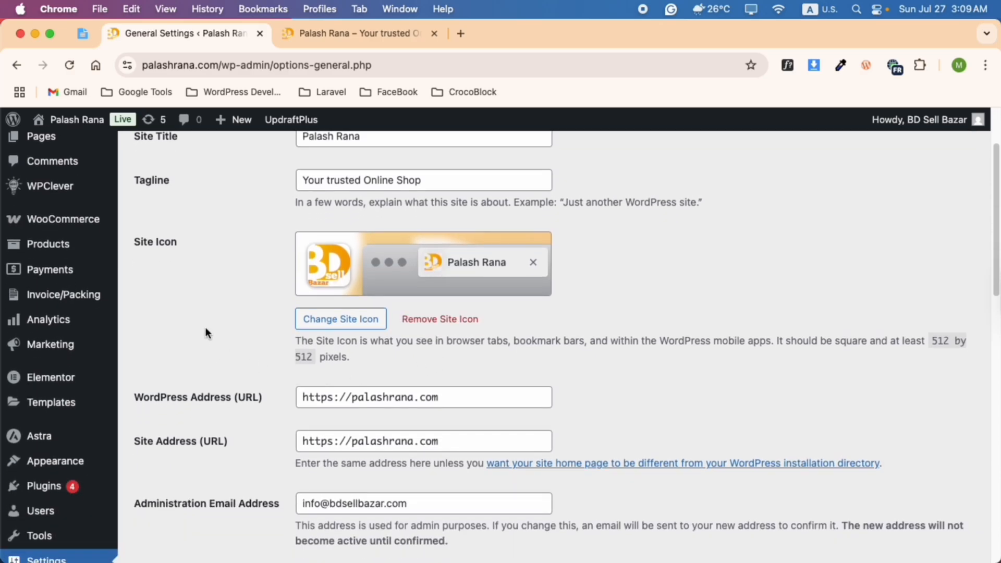
scroll(286, 281, down, 10)
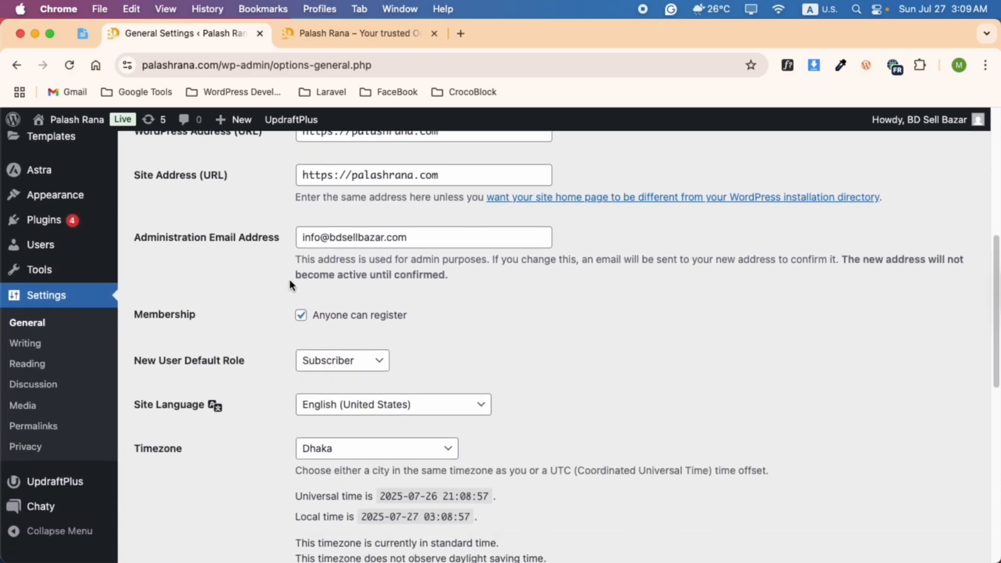
click(56, 441)
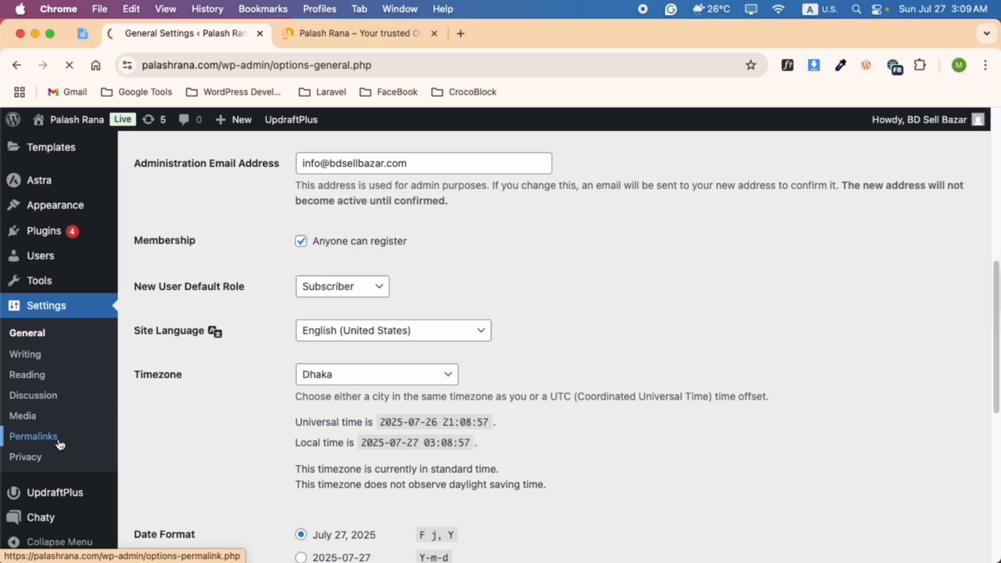
scroll(339, 406, down, 3)
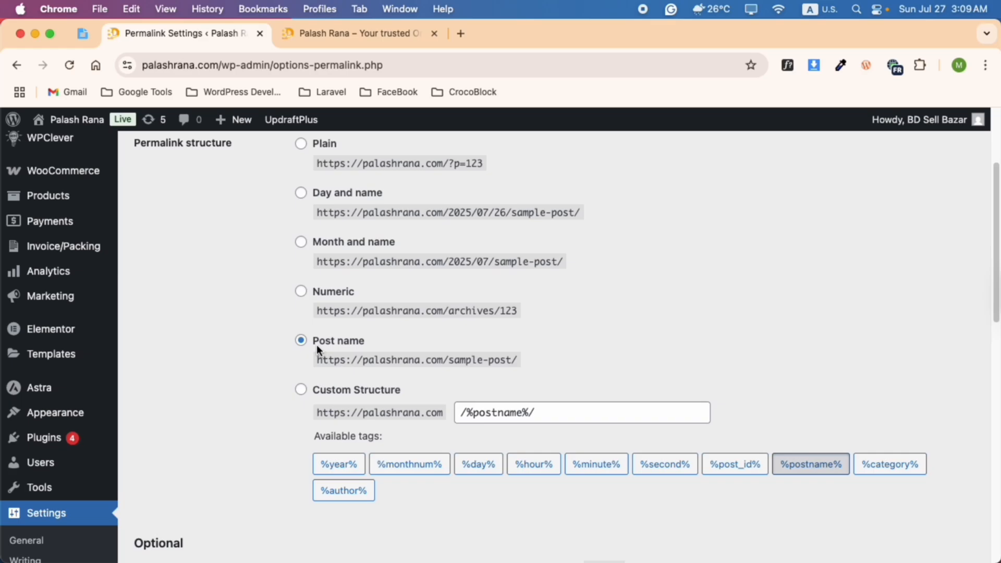
scroll(222, 479, down, 15)
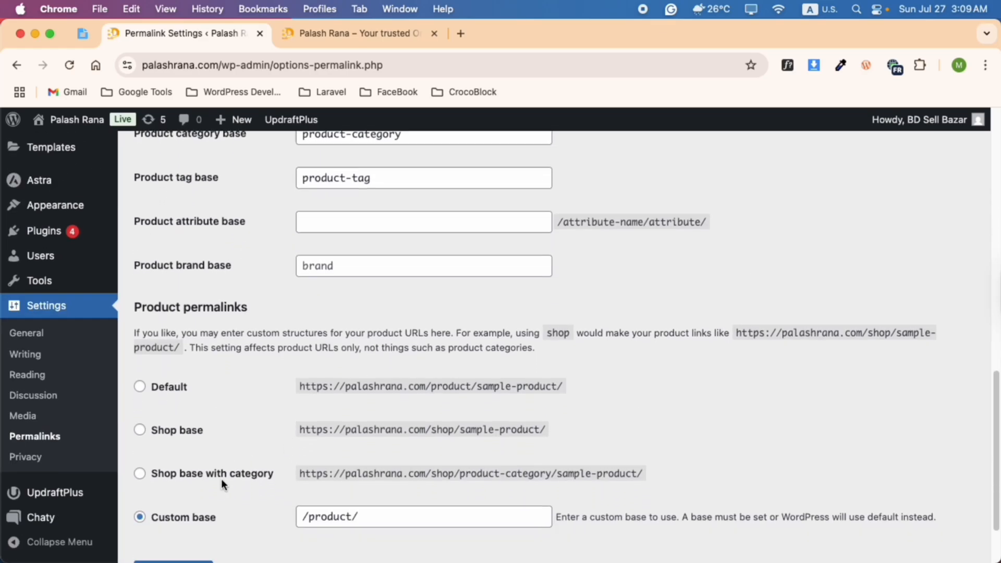
click(174, 496)
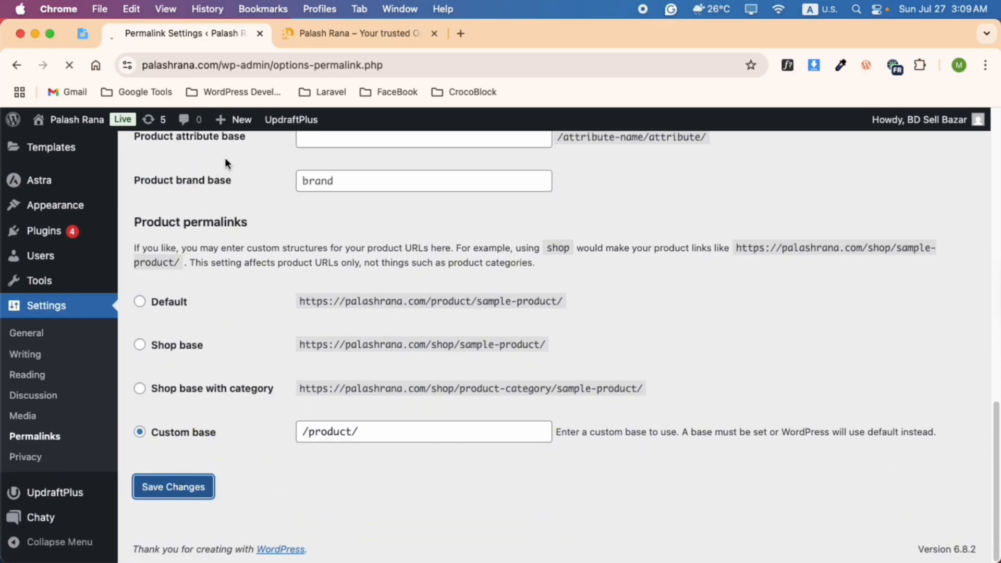
Open the Contact Us page of the migrated site and check its content.
click(315, 33)
click(730, 190)
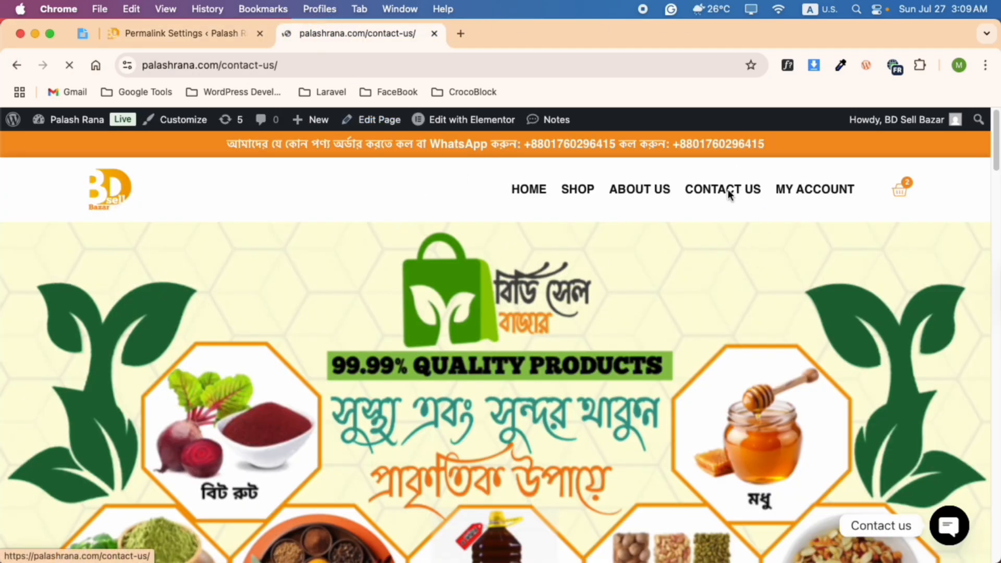
scroll(502, 425, down, 10)
scroll(501, 426, up, 10)
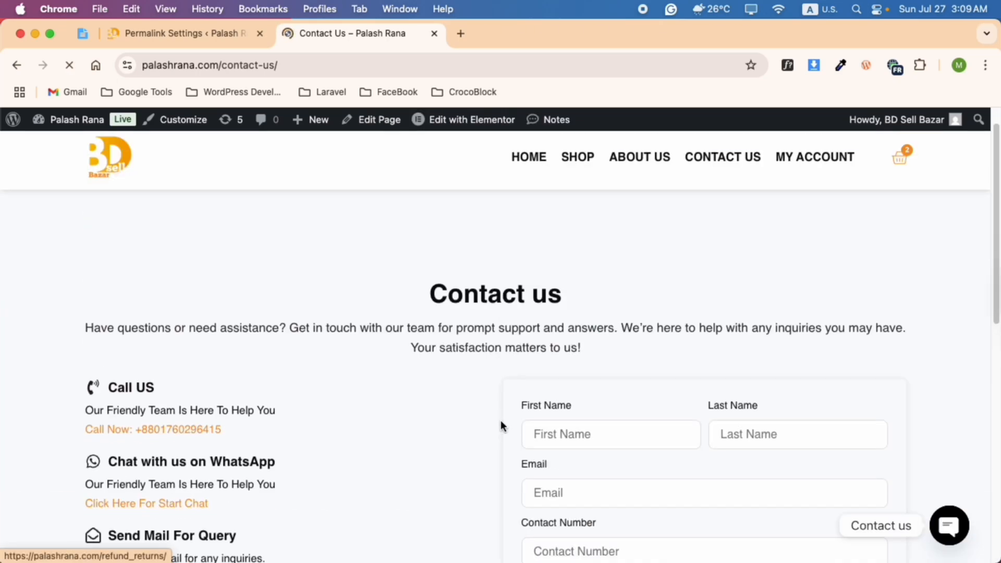
Review the saved permalink structure and product permalink options, and return to the migrated site's homepage.
click(211, 35)
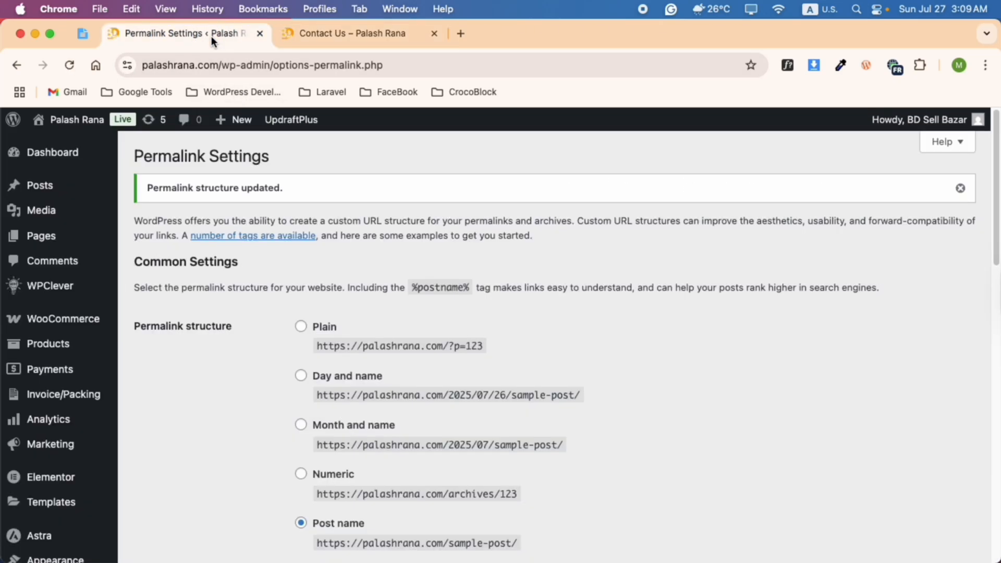
scroll(327, 524, down, 2)
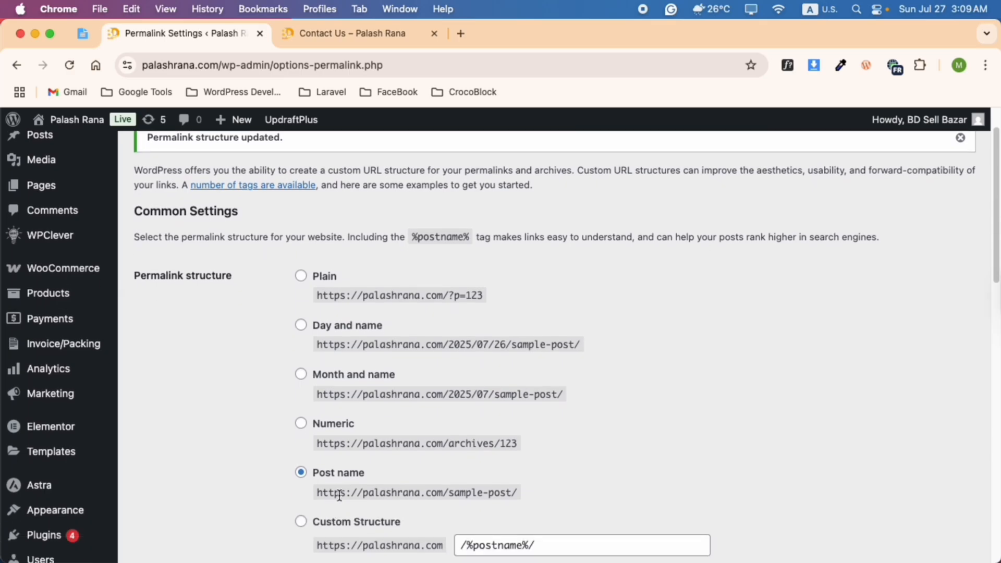
scroll(198, 420, down, 10)
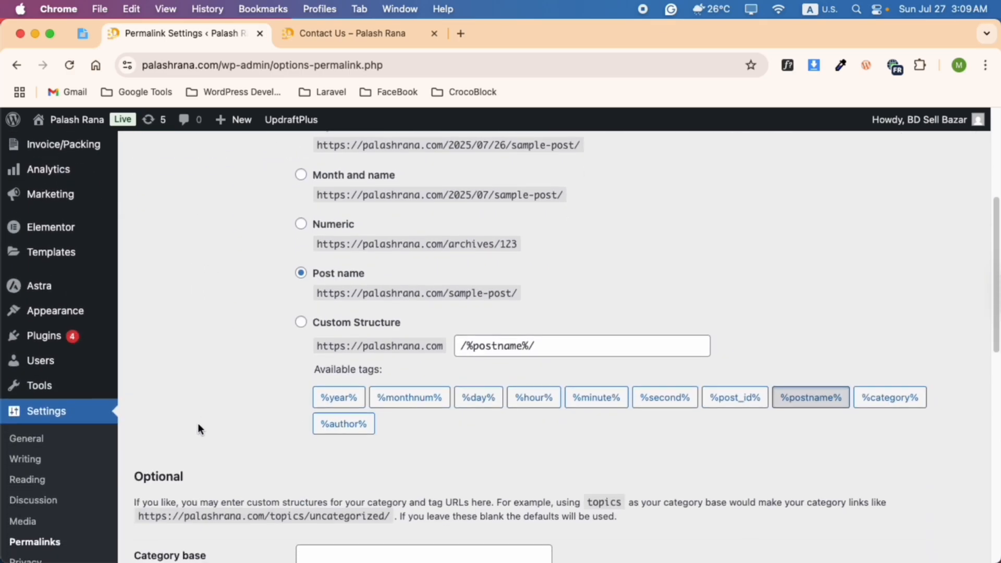
scroll(264, 339, up, 6)
scroll(338, 316, down, 15)
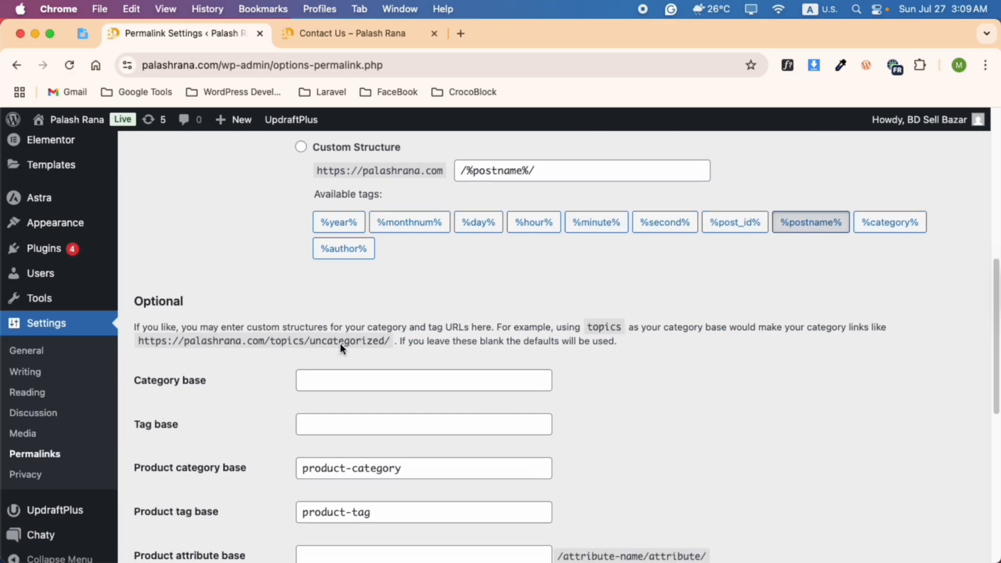
click(339, 33)
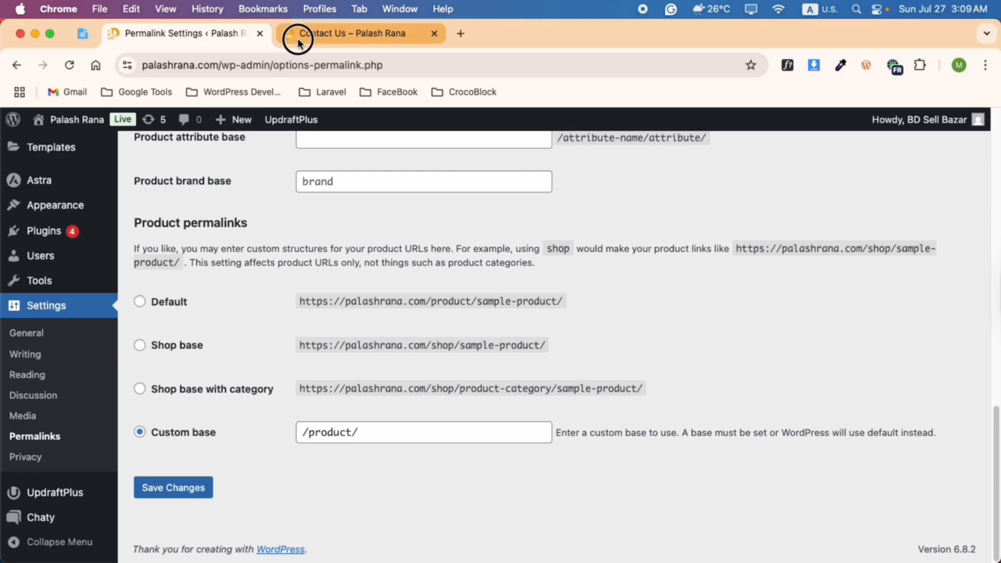
click(121, 203)
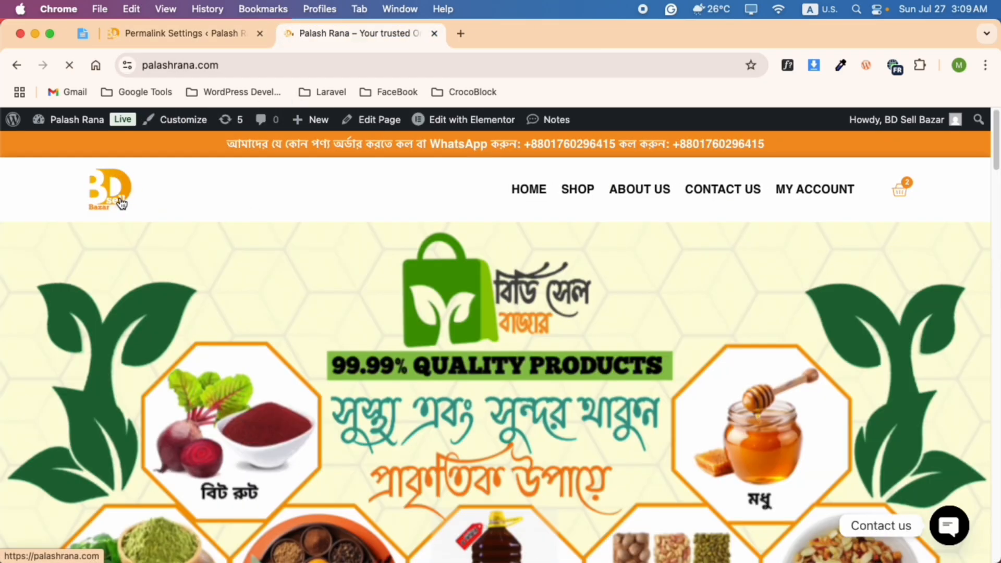